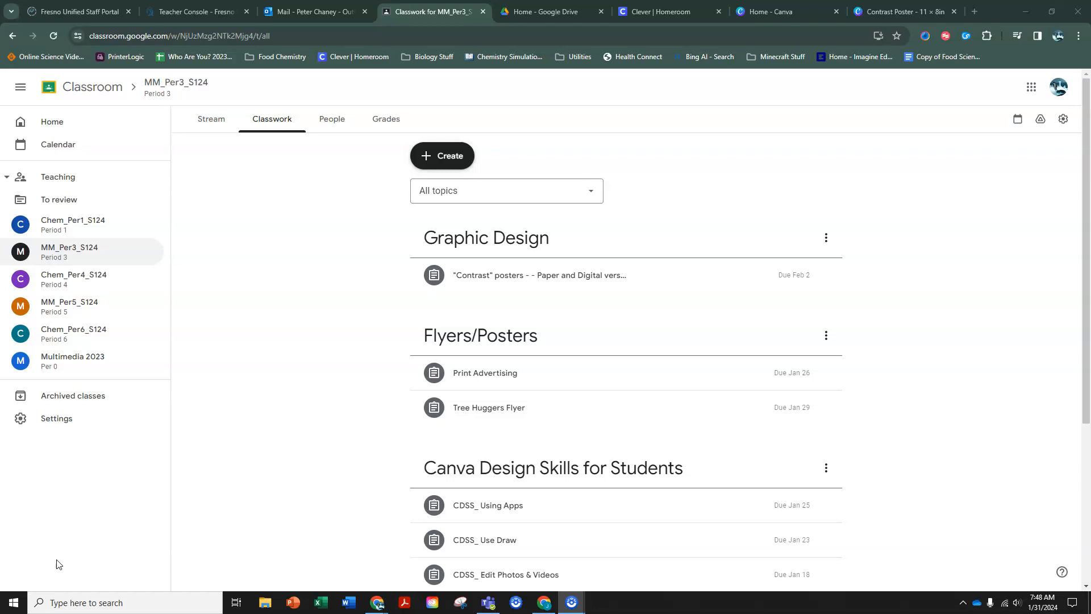
# - Open the "Contrast" posters assignment in the classroom and examine its paper student sample and the finished digital Contrast Poster
pyautogui.click(578, 278)
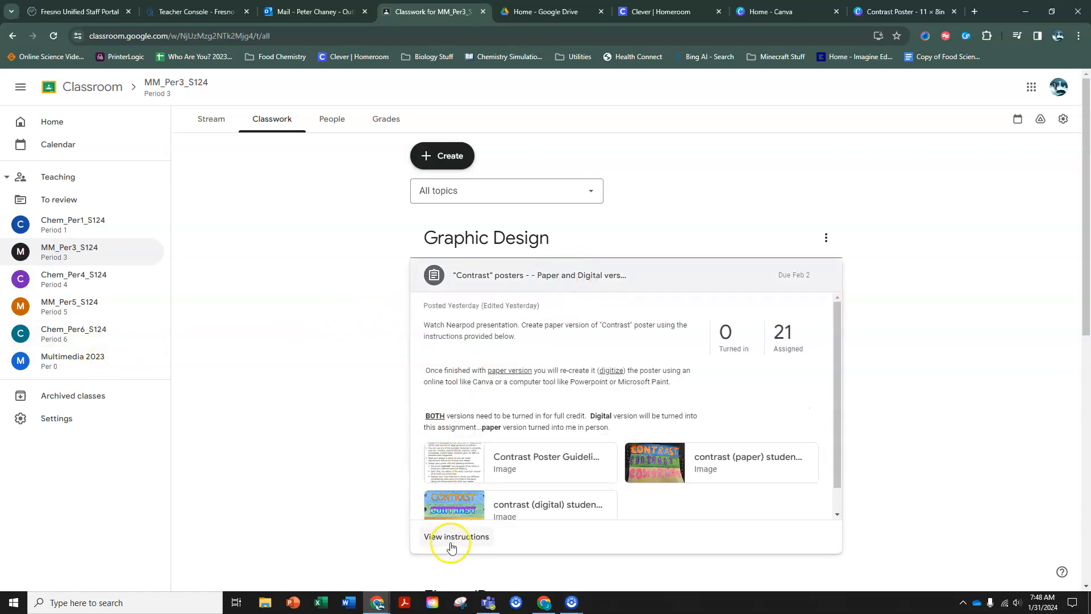
pyautogui.click(453, 538)
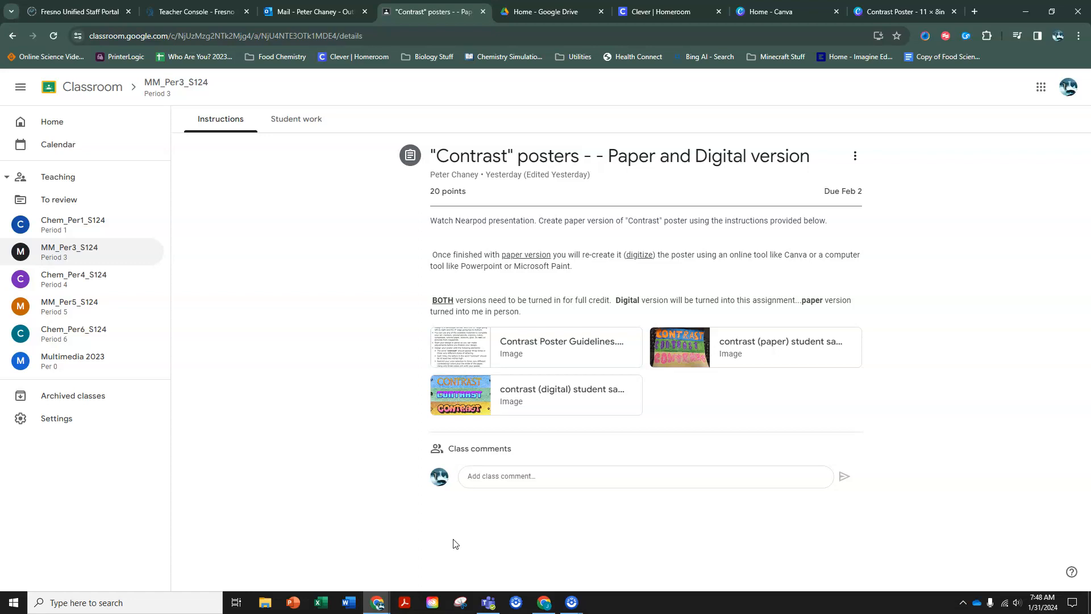
pyautogui.click(739, 337)
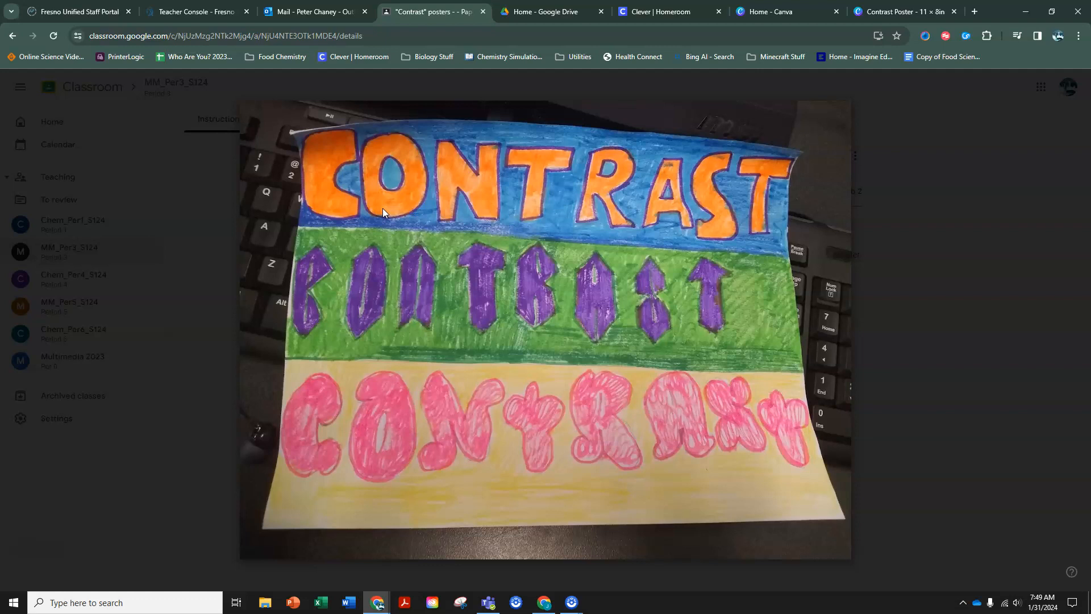
pyautogui.click(890, 12)
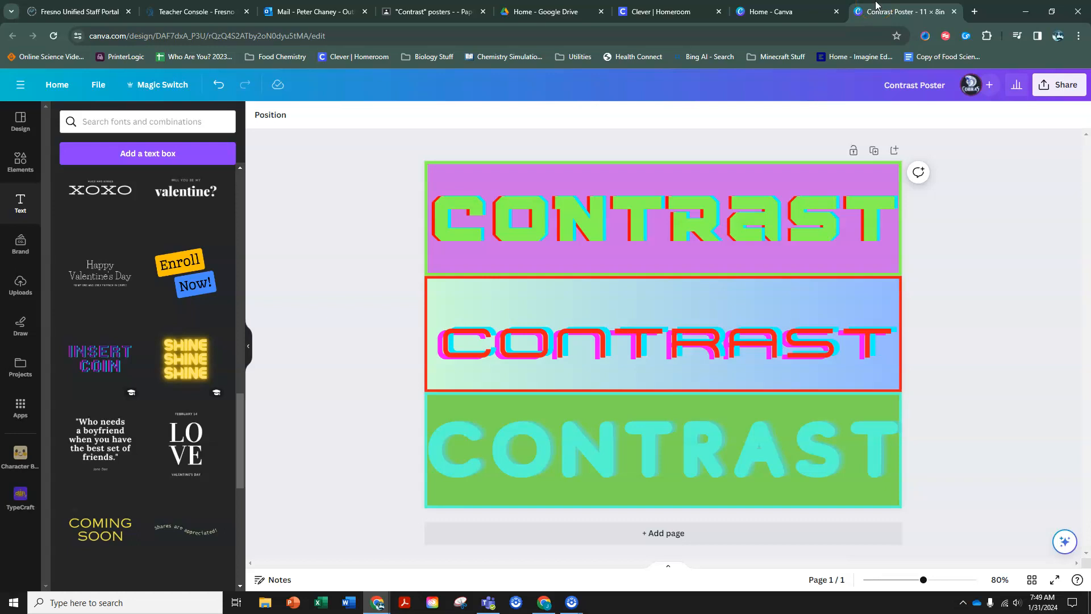
# - Create a blank custom-size design in Canva, 11 in wide by 8 in high
pyautogui.click(784, 14)
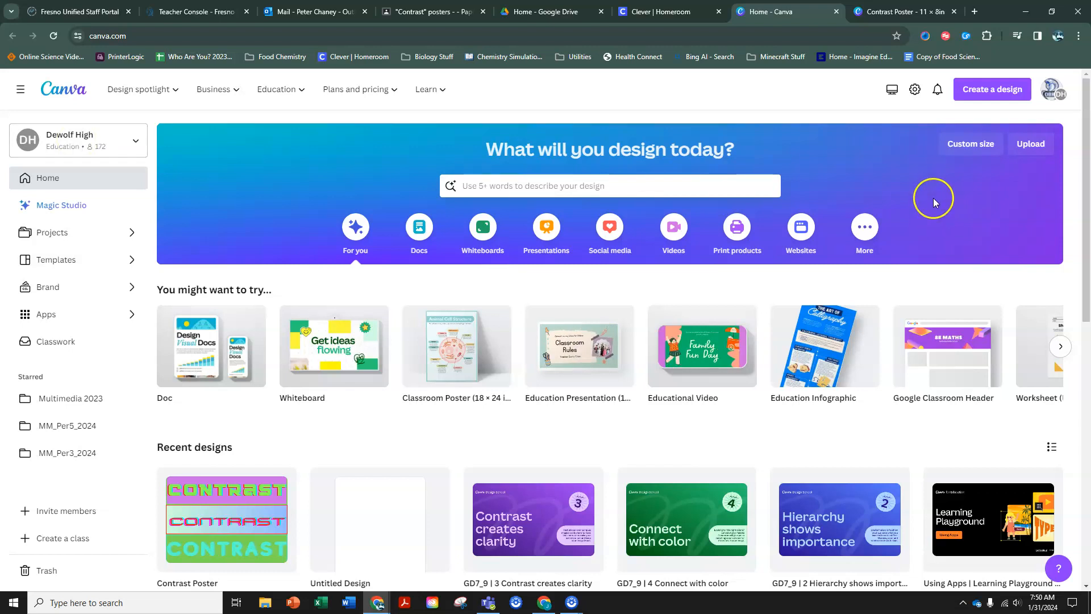
pyautogui.click(965, 149)
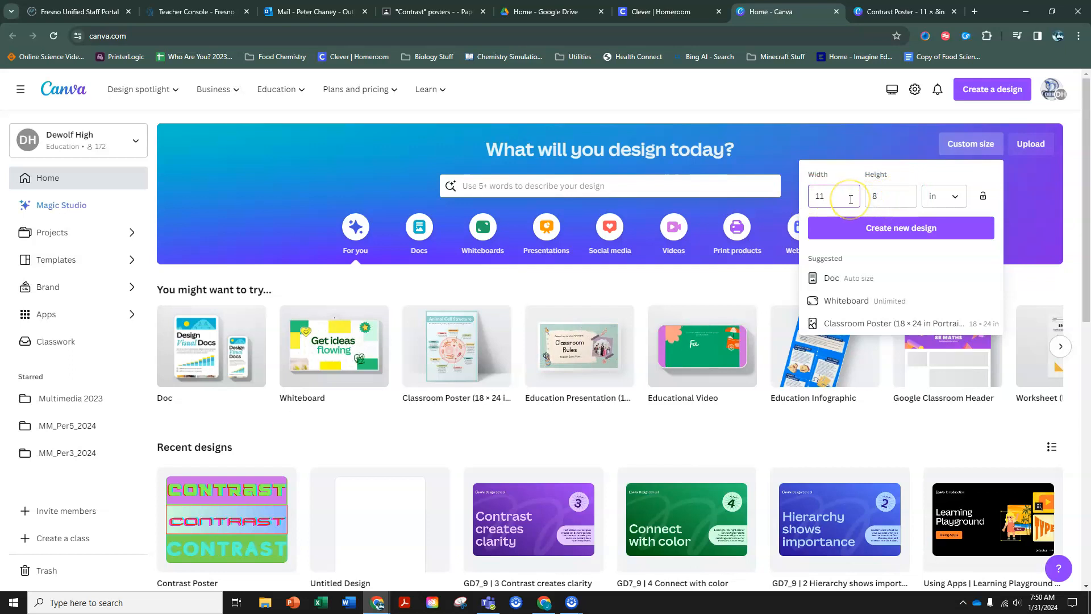
pyautogui.click(951, 202)
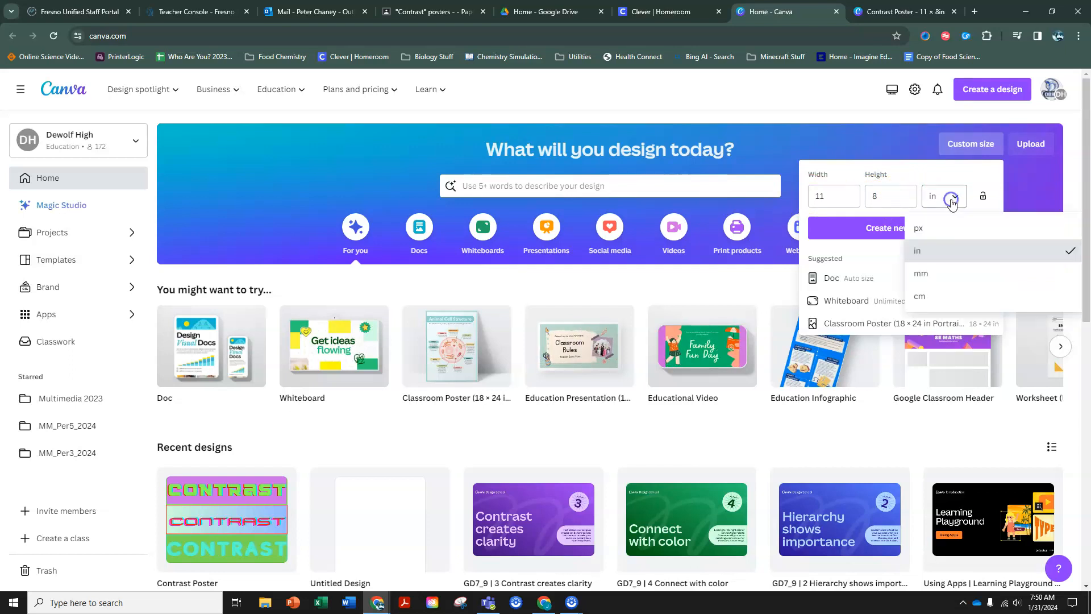
pyautogui.click(932, 228)
pyautogui.click(944, 198)
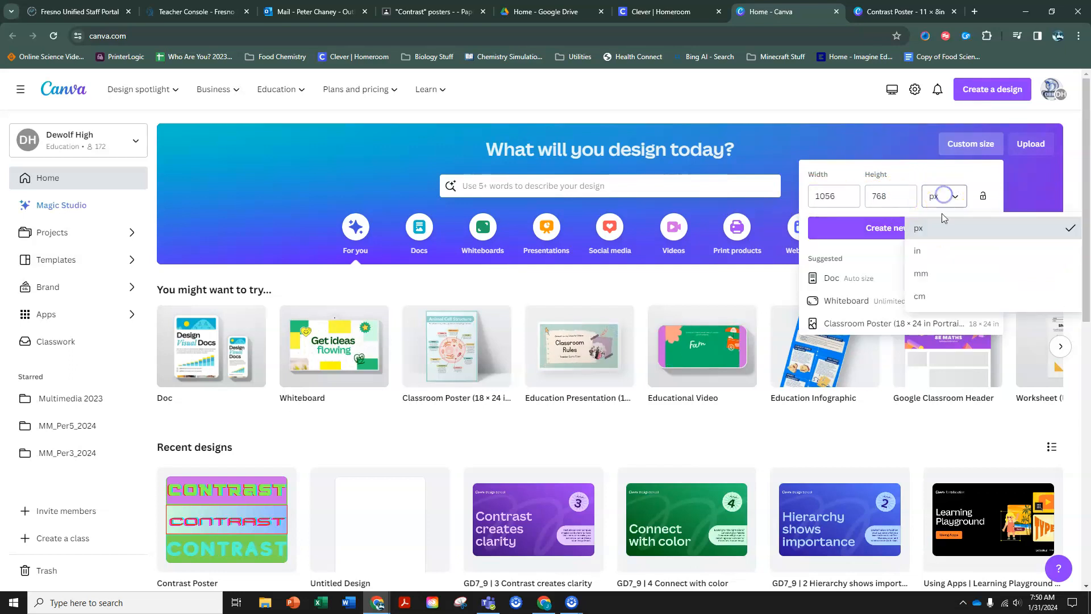
pyautogui.click(938, 251)
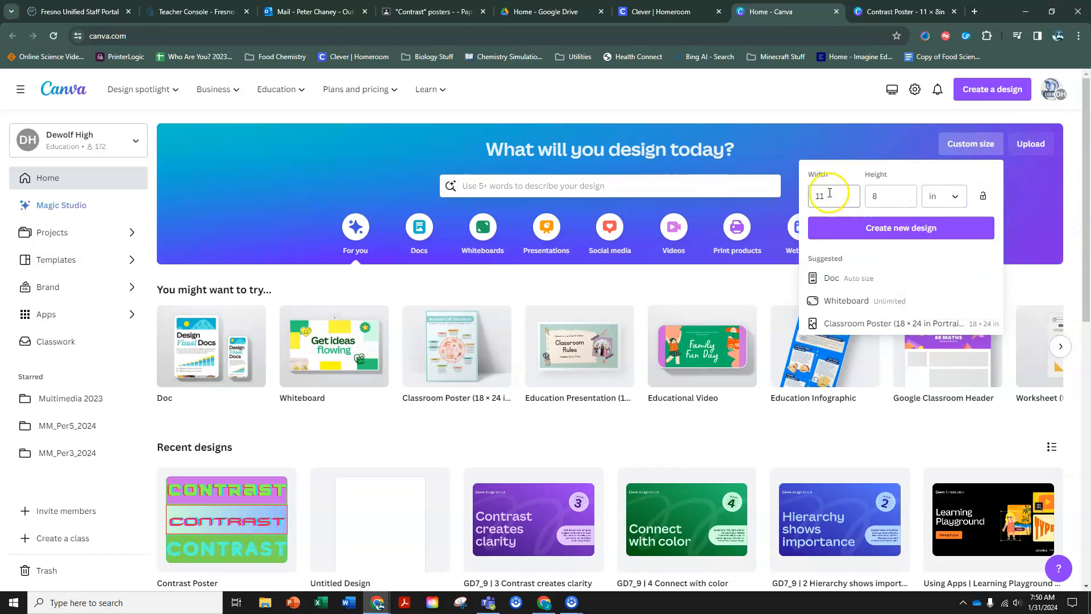
pyautogui.click(893, 233)
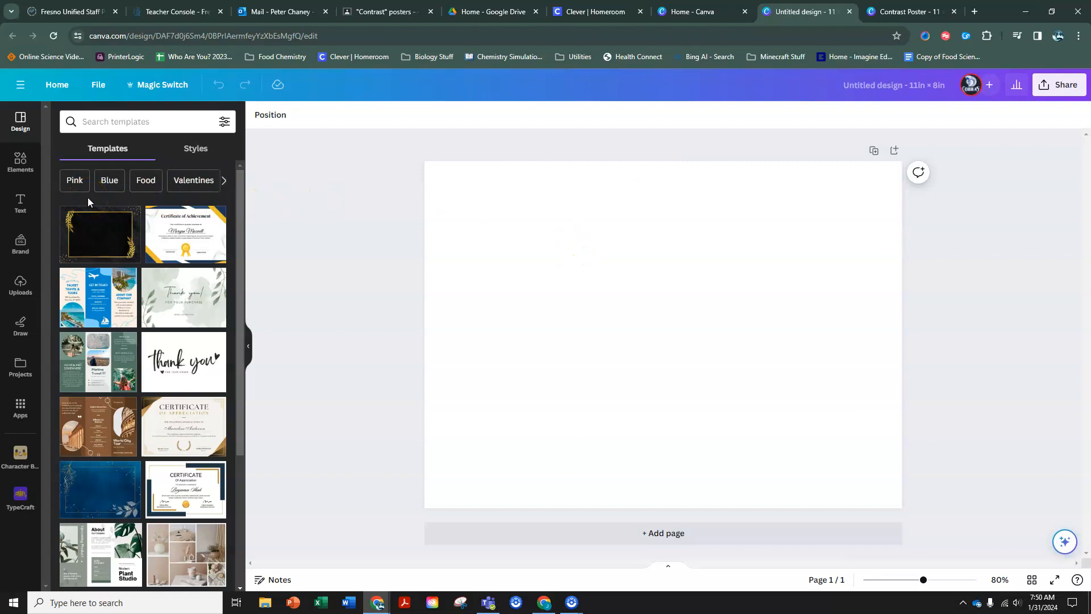
# - Add a square shape and stretch it into a band across the full page width, covering the upper third of the page
pyautogui.click(19, 164)
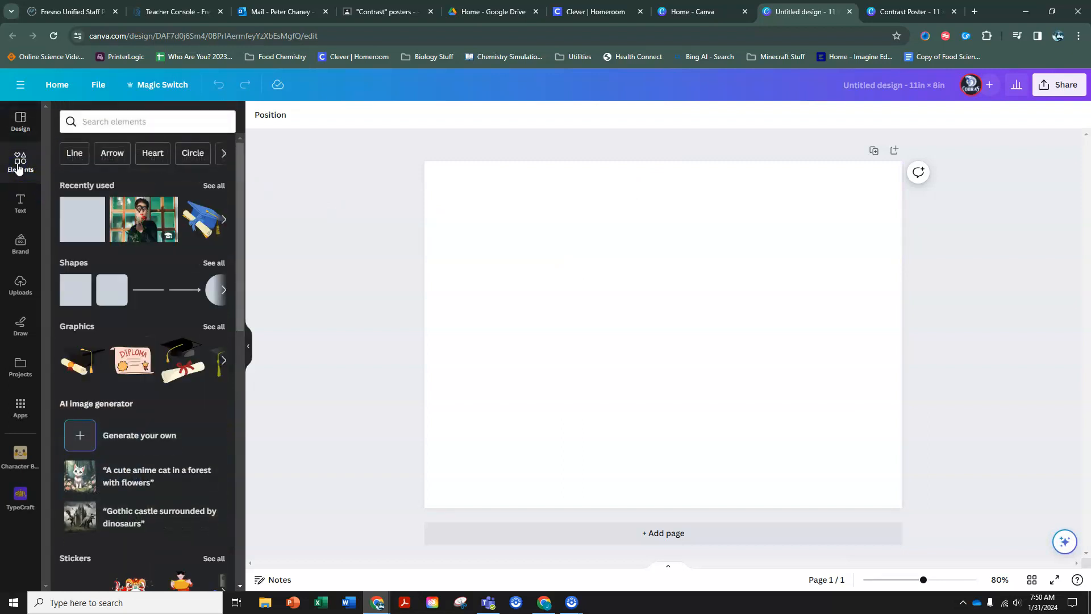
pyautogui.click(77, 265)
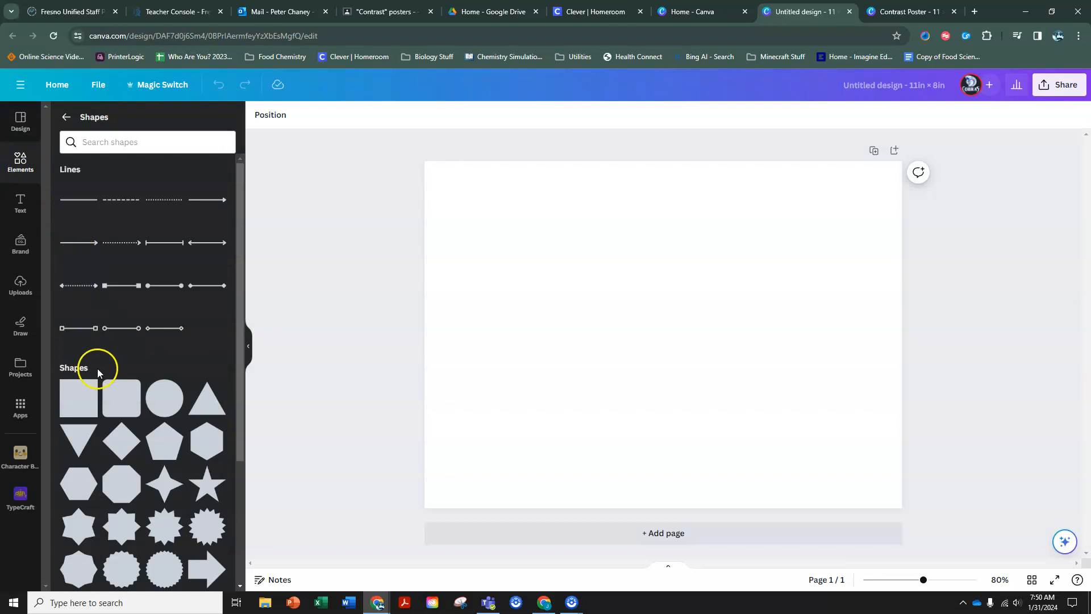
pyautogui.click(80, 392)
pyautogui.moveTo(655, 304); pyautogui.dragTo(459, 194)
pyautogui.moveTo(532, 212); pyautogui.dragTo(896, 214)
pyautogui.click(747, 214)
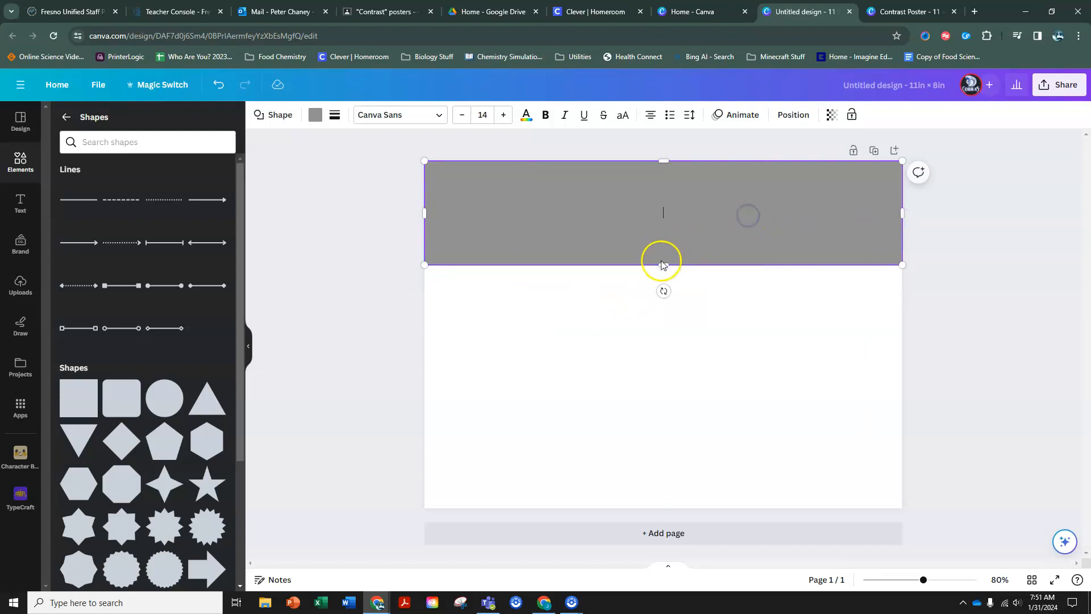
pyautogui.moveTo(663, 264); pyautogui.dragTo(664, 276)
pyautogui.click(602, 218)
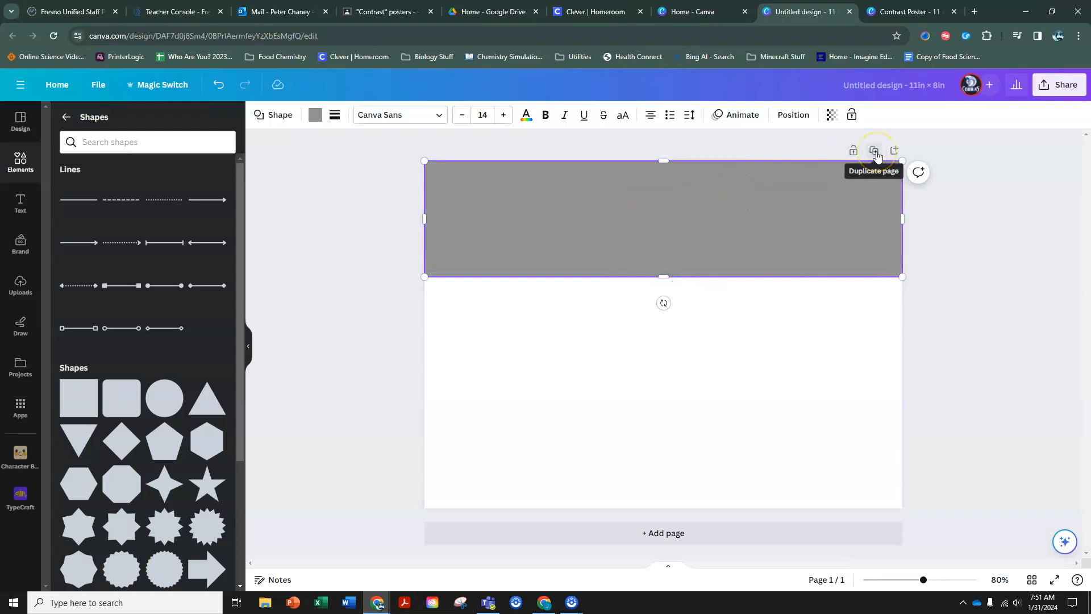
# - Duplicate the band twice and stack the copies below it so three equal bands fill the page
pyautogui.click(504, 238)
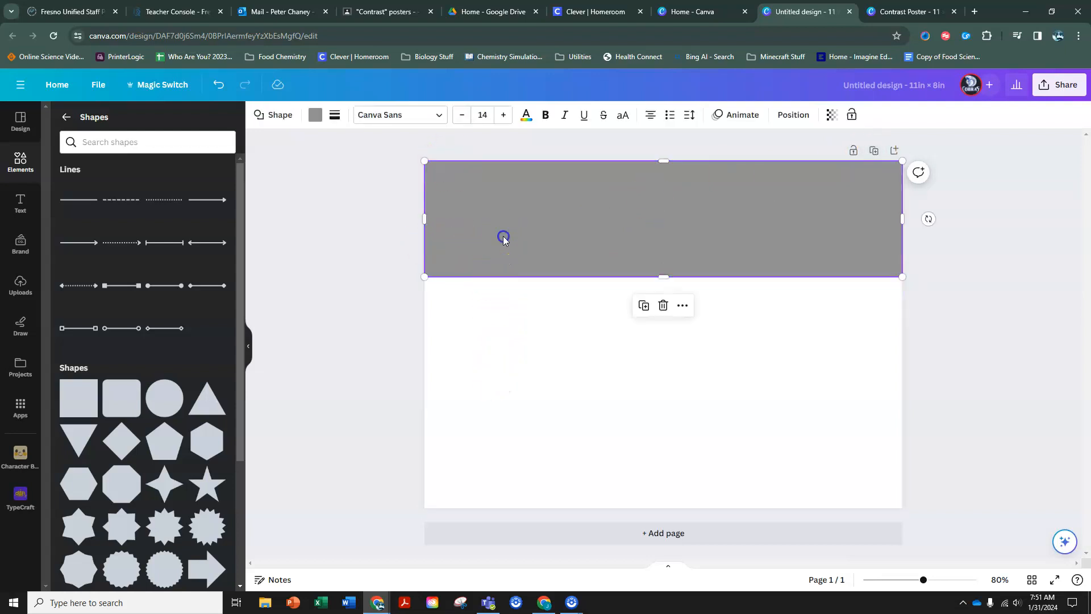
pyautogui.click(643, 307)
pyautogui.moveTo(602, 327)
pyautogui.mouseDown()
pyautogui.moveTo(589, 353)
pyautogui.moveTo(597, 337)
pyautogui.mouseUp()
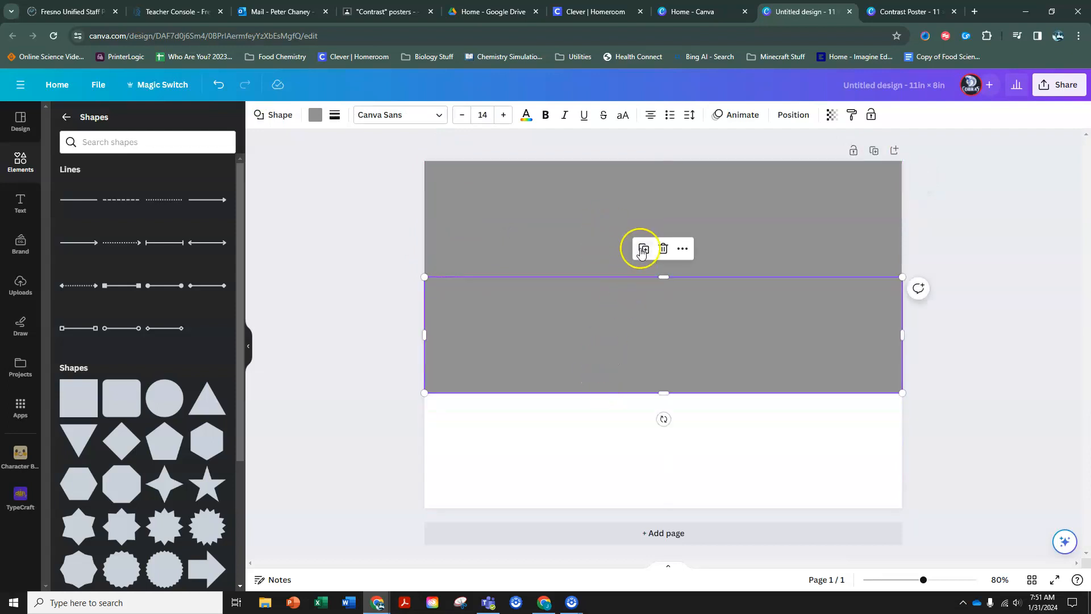
pyautogui.click(643, 250)
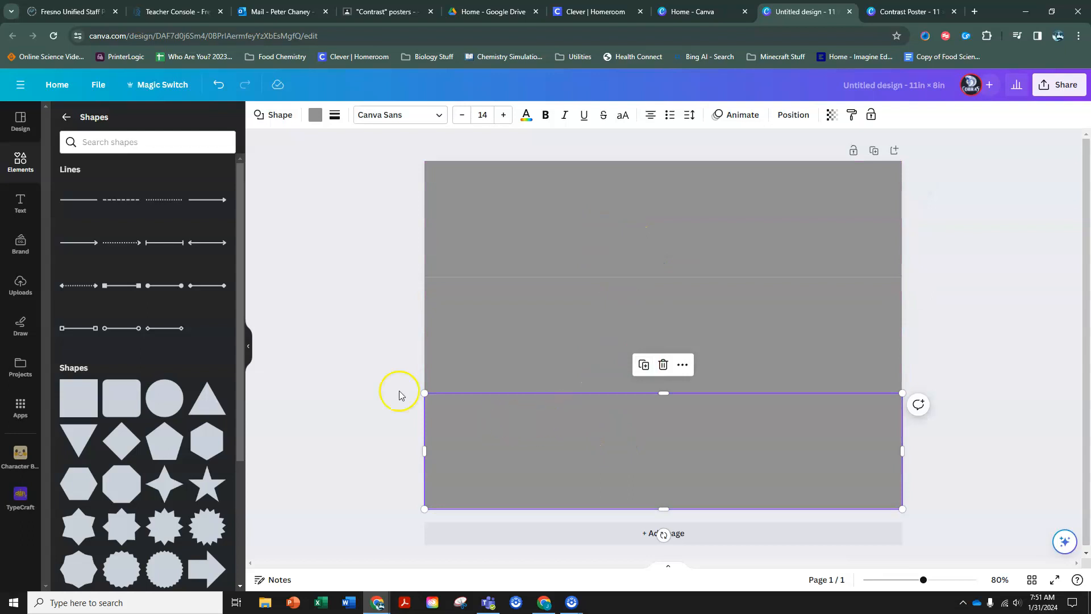
pyautogui.click(966, 355)
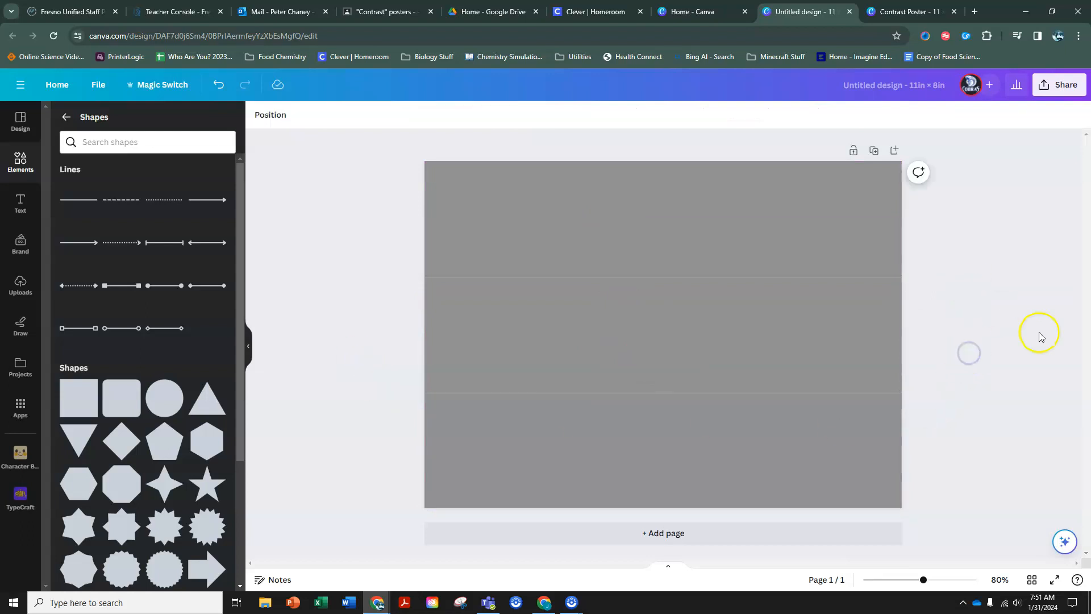
# - Compare the paper sample and the finished poster, and fill the upper band with solid medium blue
pyautogui.click(636, 219)
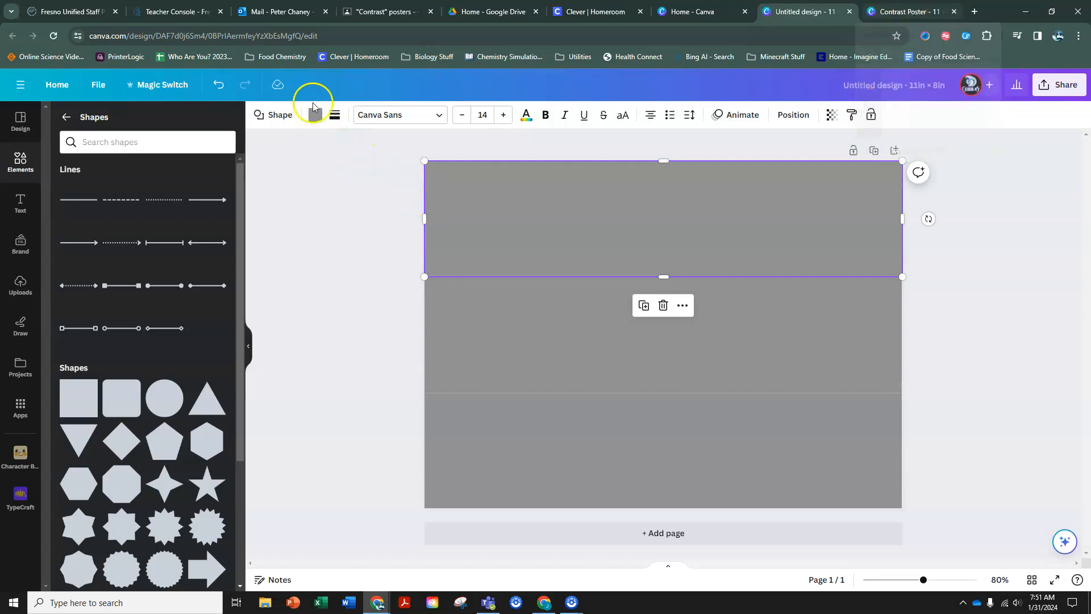
pyautogui.click(387, 14)
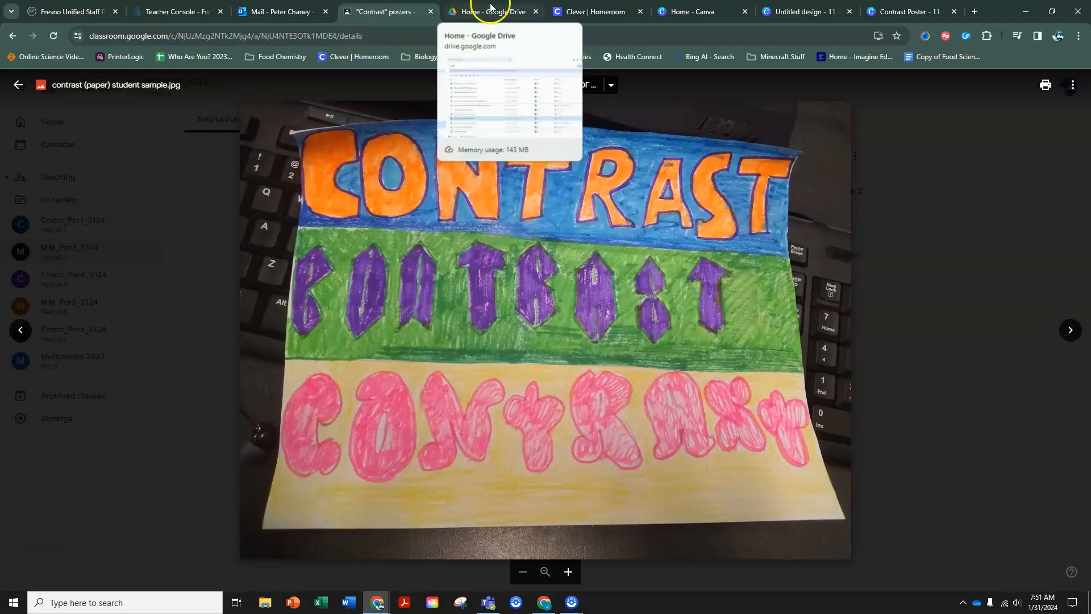
pyautogui.click(908, 13)
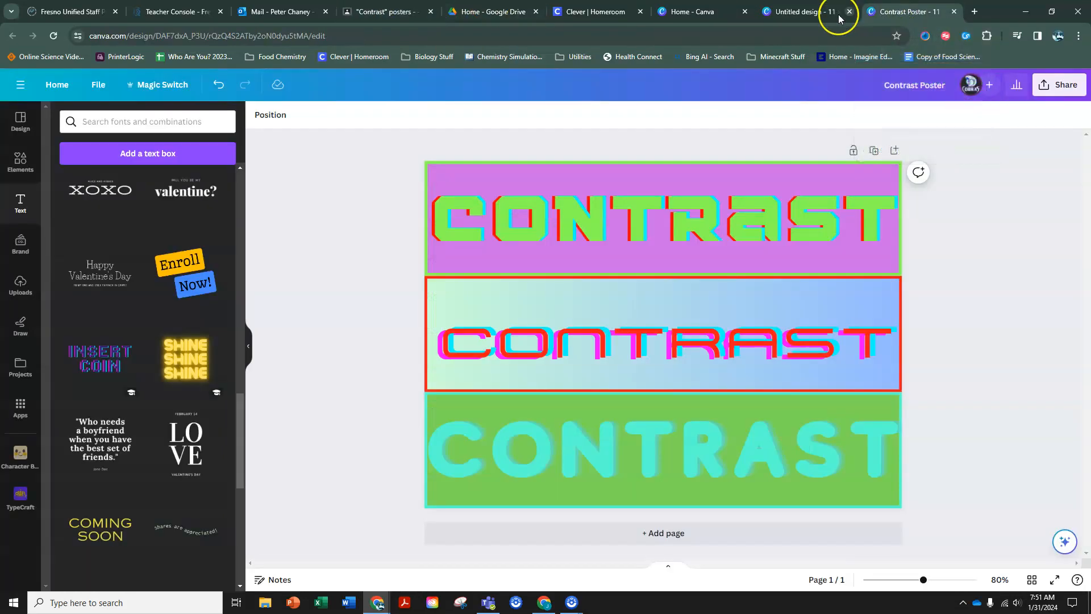
pyautogui.click(796, 13)
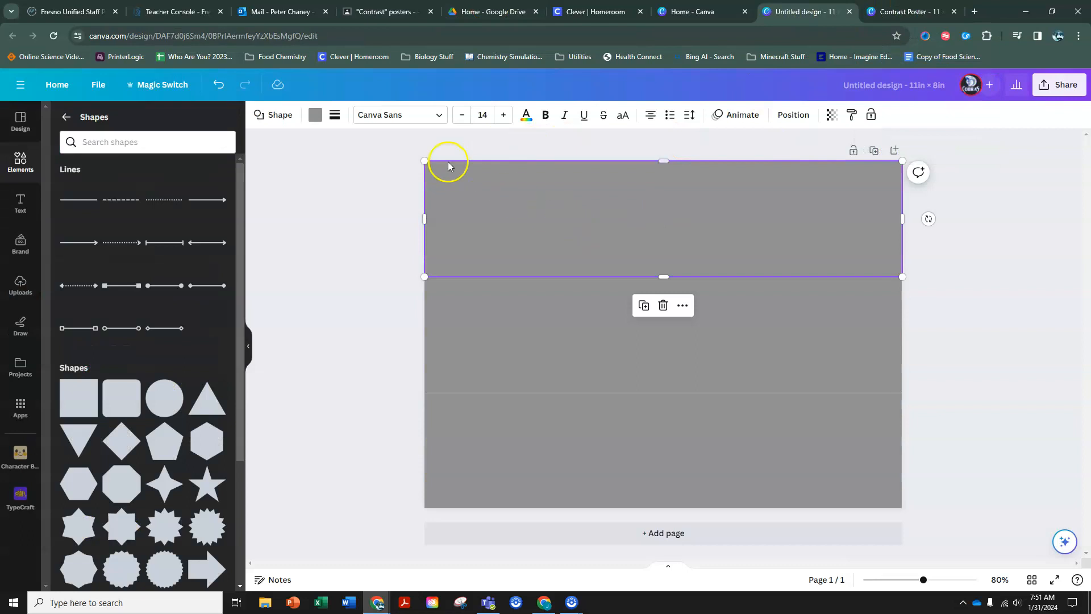
pyautogui.click(315, 116)
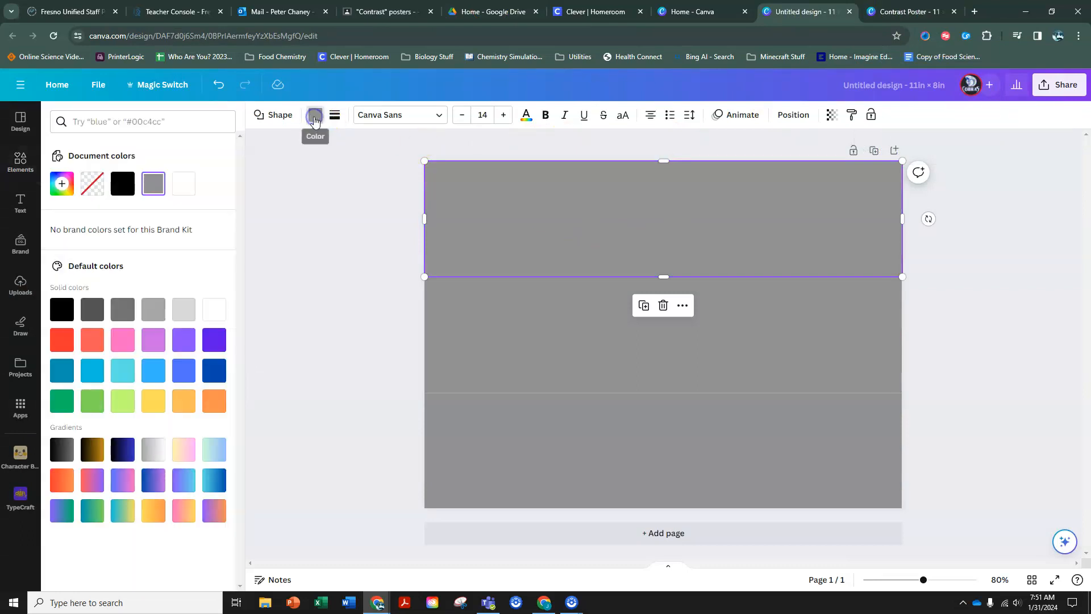
pyautogui.click(185, 373)
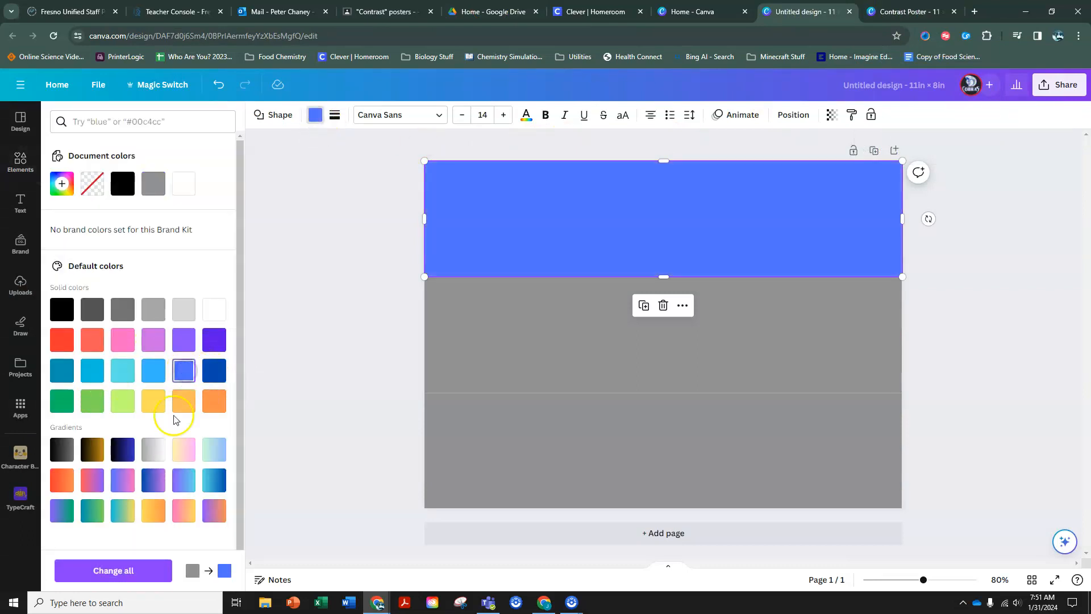
# - Check the paper sample's middle row and fill the middle band with solid dark green
pyautogui.click(446, 357)
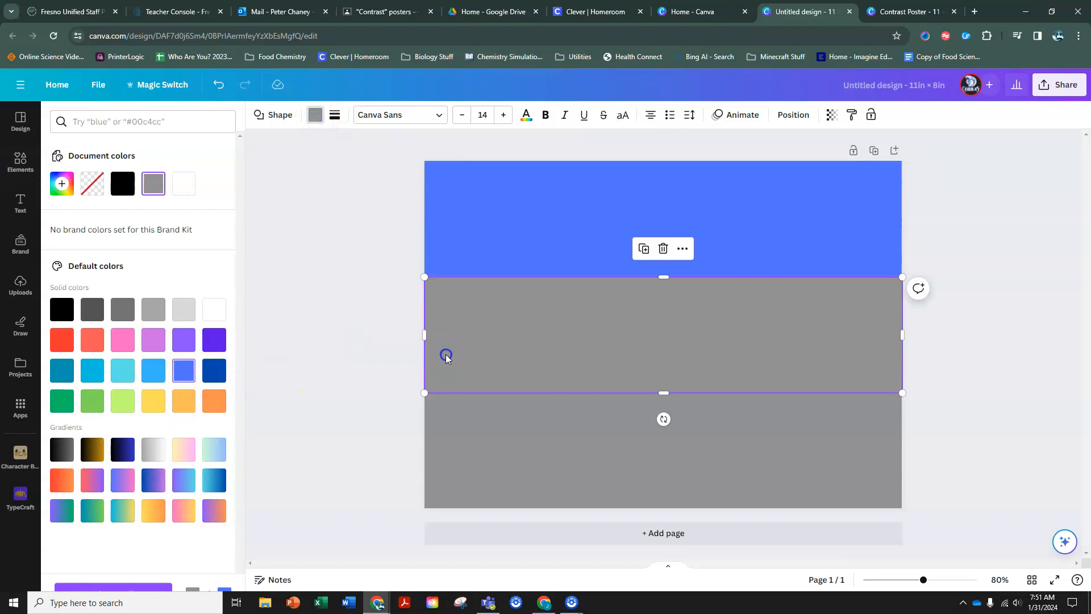
pyautogui.click(381, 11)
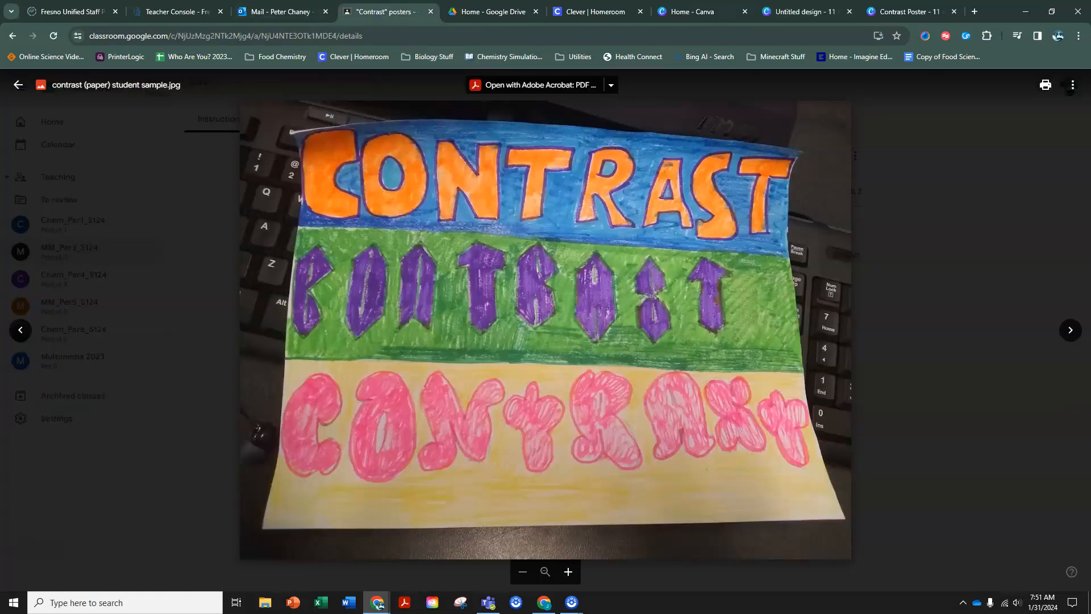
pyautogui.click(787, 11)
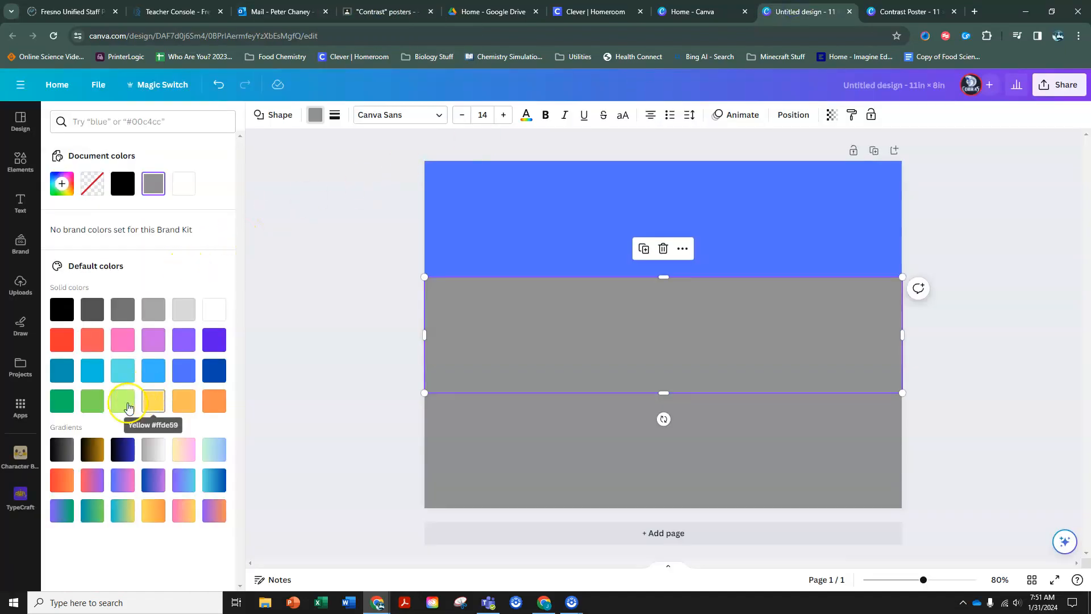
pyautogui.click(62, 400)
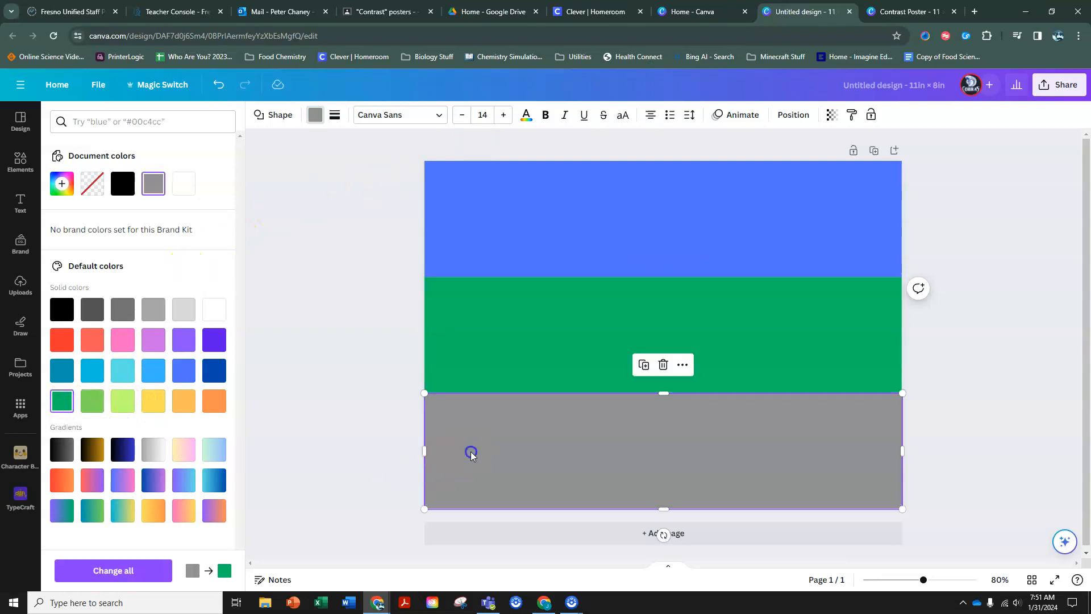
# - Check the paper sample's lowest row and fill the lowest band with solid light orange
pyautogui.click(390, 12)
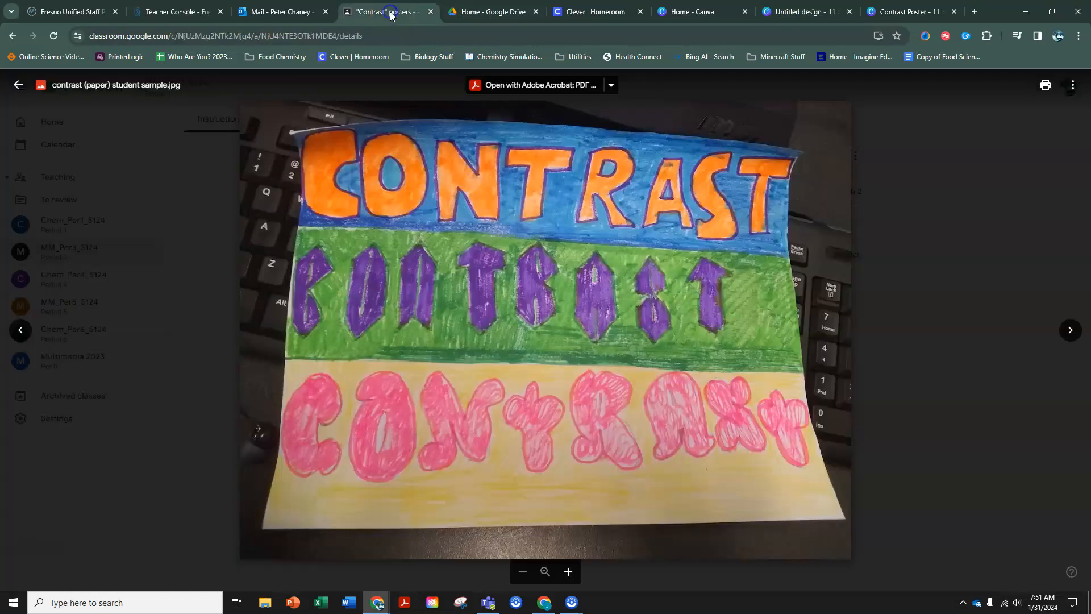
pyautogui.click(804, 12)
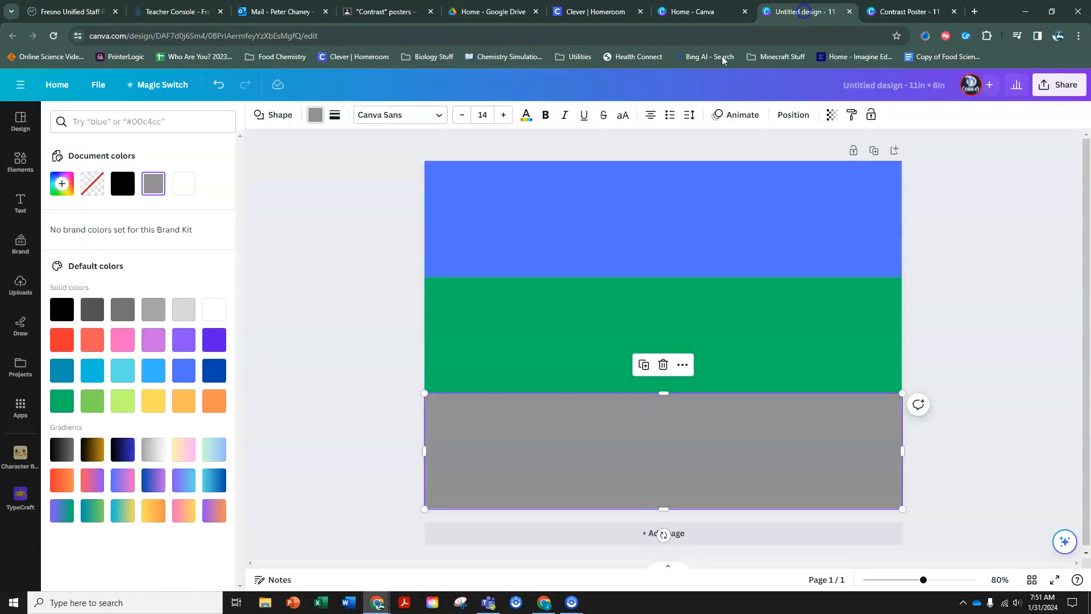
pyautogui.click(184, 400)
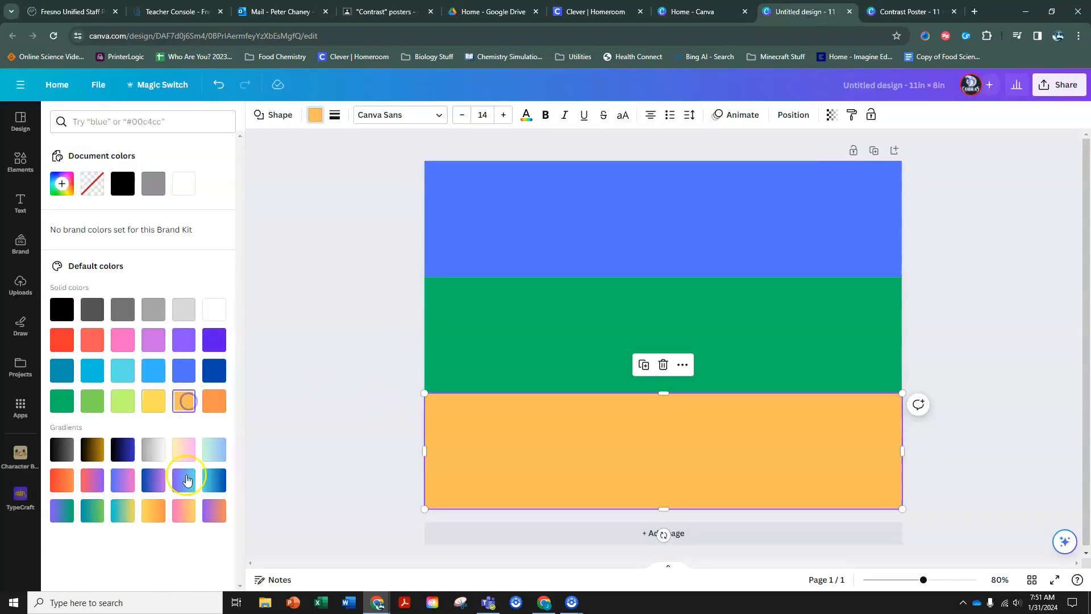
# - Check the paper sample's lettering and add the glowing yellow script "Sparkle" text style to the page
pyautogui.click(609, 226)
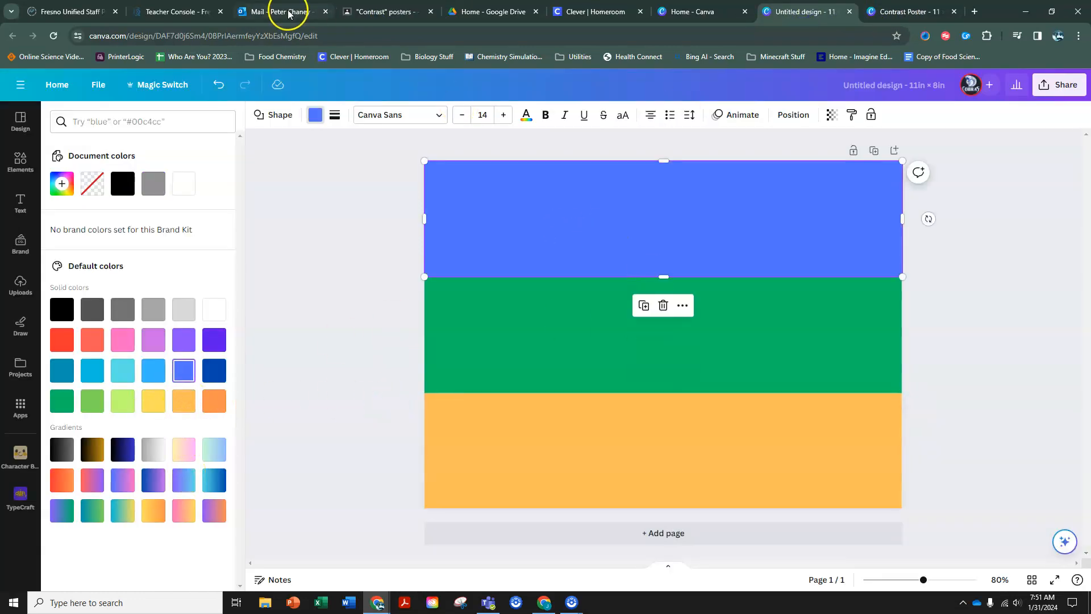
pyautogui.click(378, 14)
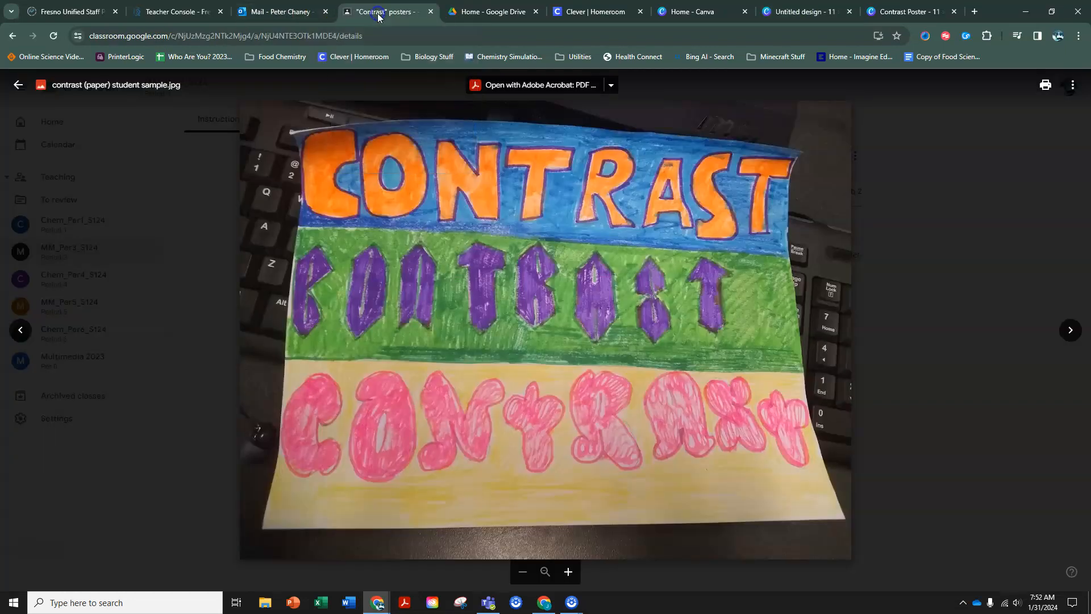
pyautogui.click(806, 12)
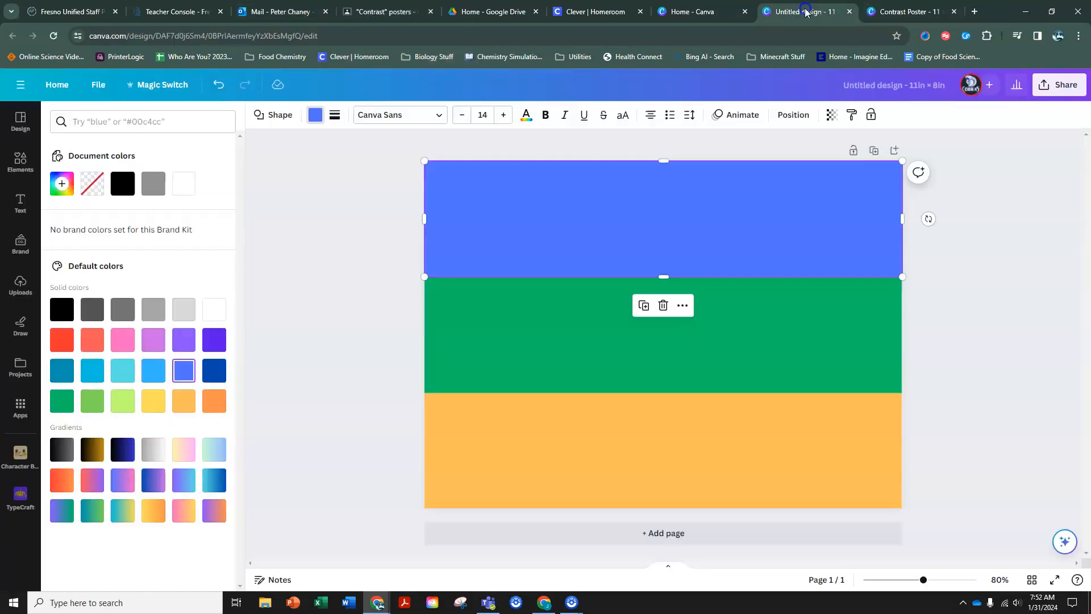
pyautogui.click(21, 204)
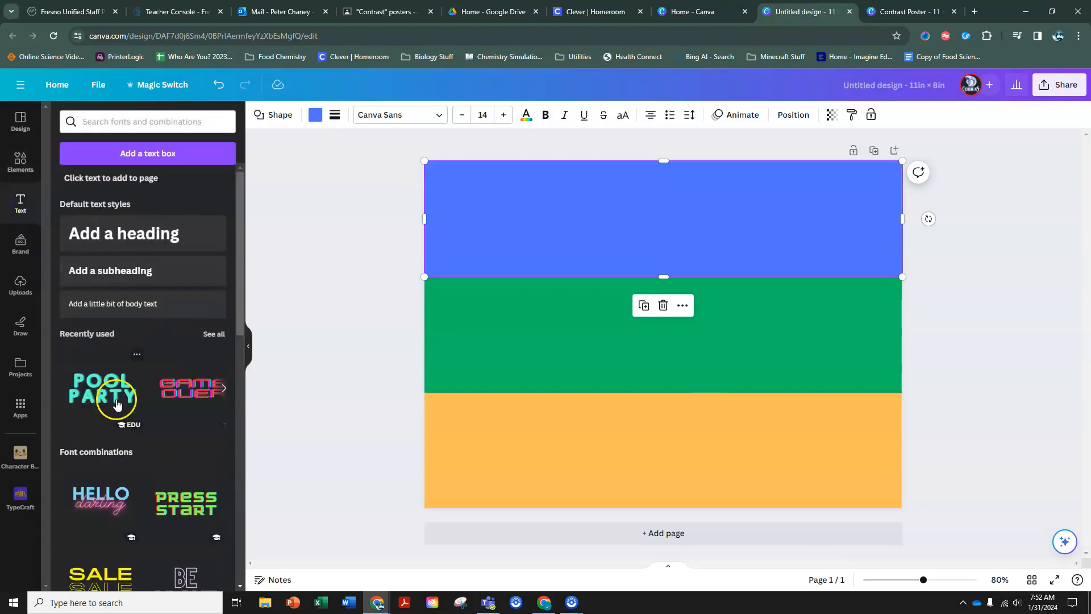
pyautogui.scroll(-10, 109, 364)
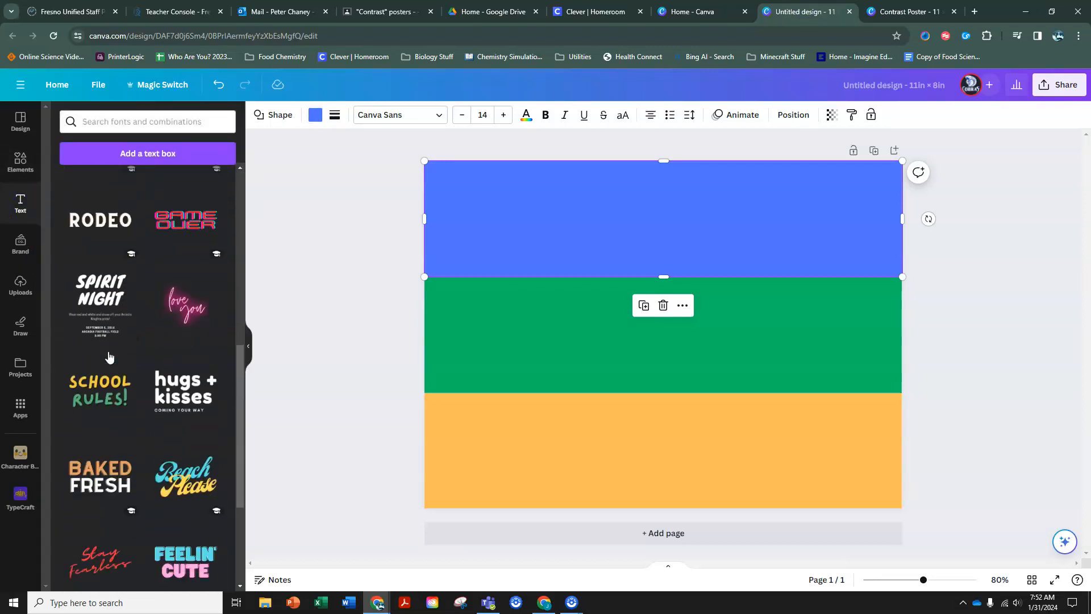
pyautogui.scroll(-6, 109, 356)
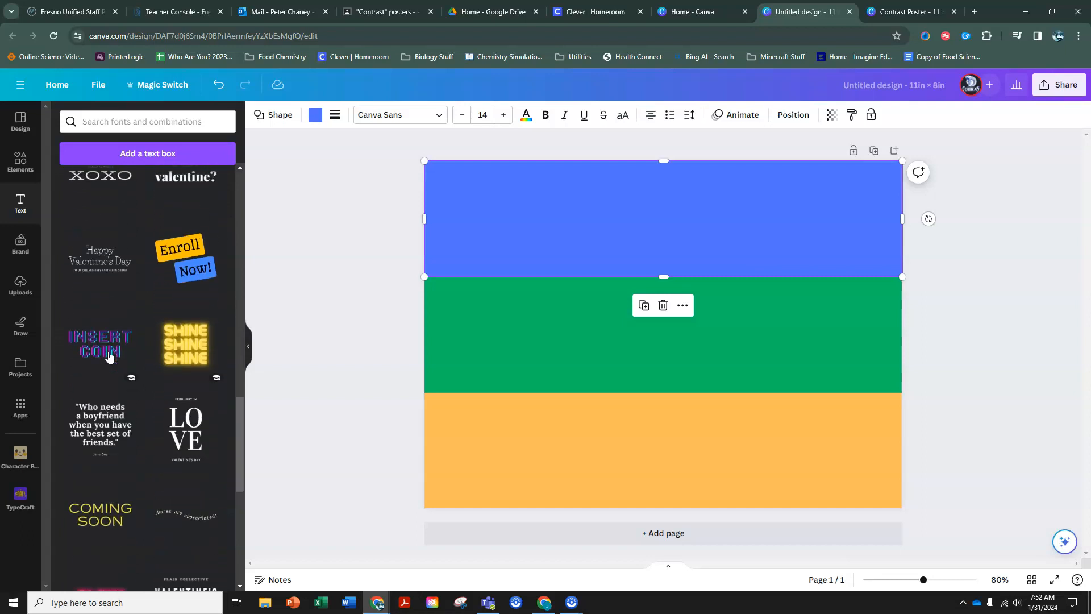
pyautogui.scroll(-5, 109, 356)
pyautogui.click(96, 398)
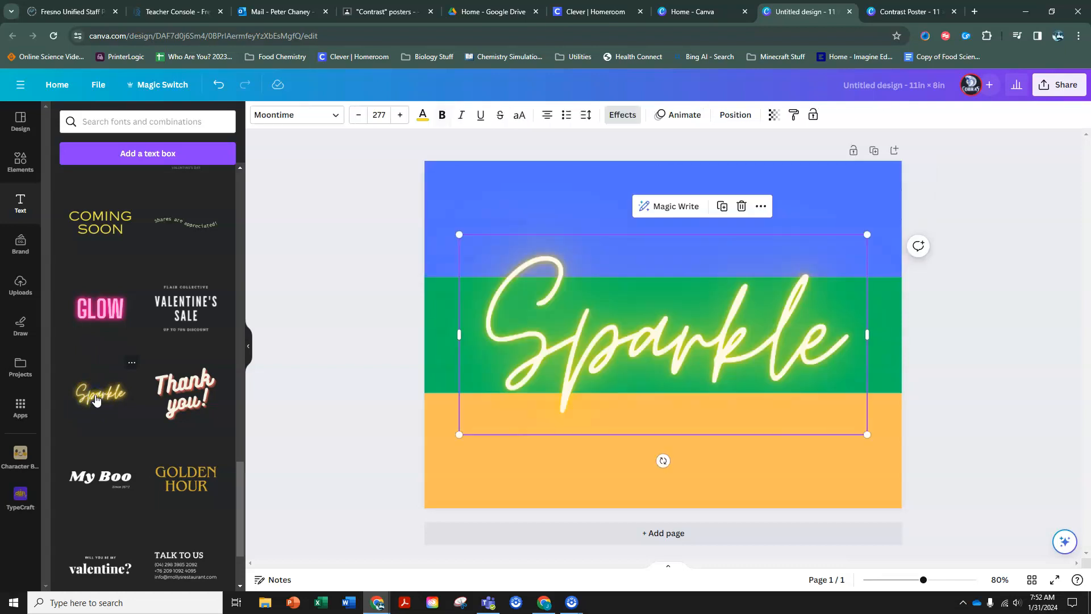
# - Move the "Sparkle" text up towards the blue band and replace its wording with CONTRAST in capitals
pyautogui.click(570, 332)
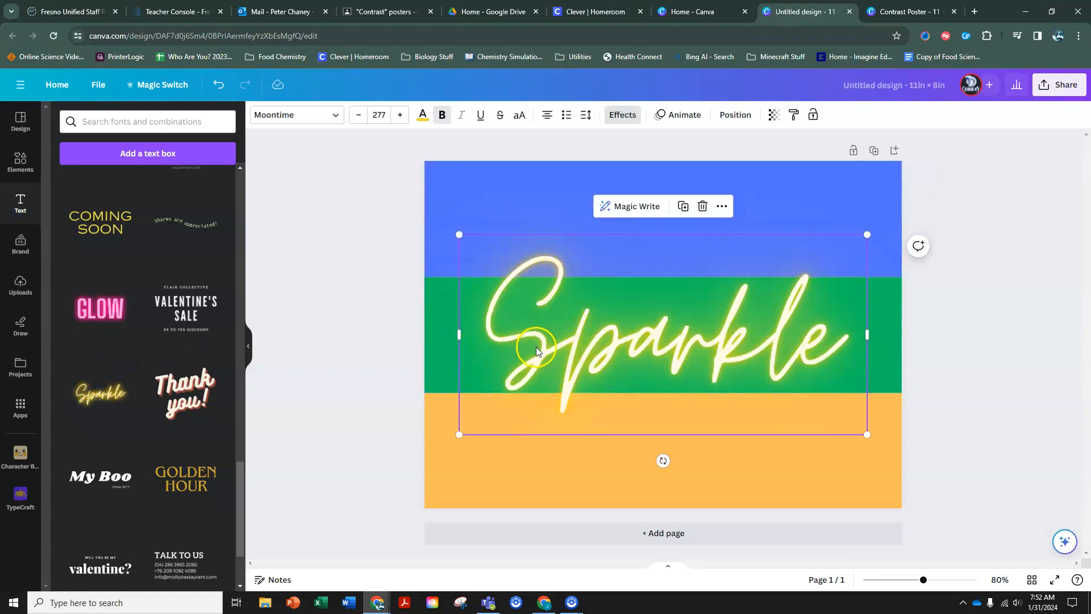
pyautogui.moveTo(541, 348); pyautogui.dragTo(531, 284)
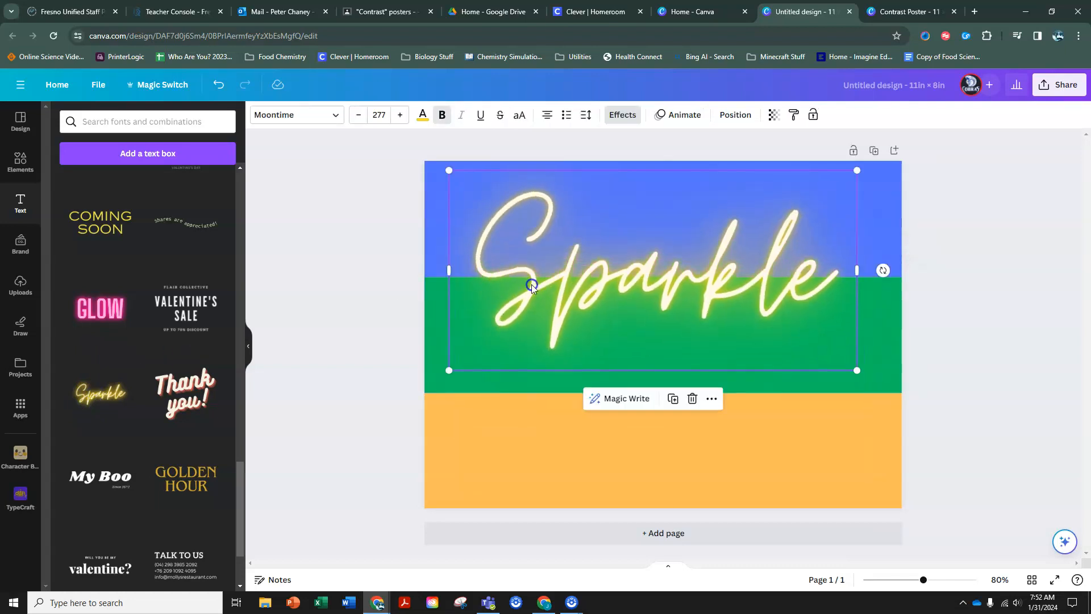
pyautogui.doubleClick(517, 238)
pyautogui.write('Co')
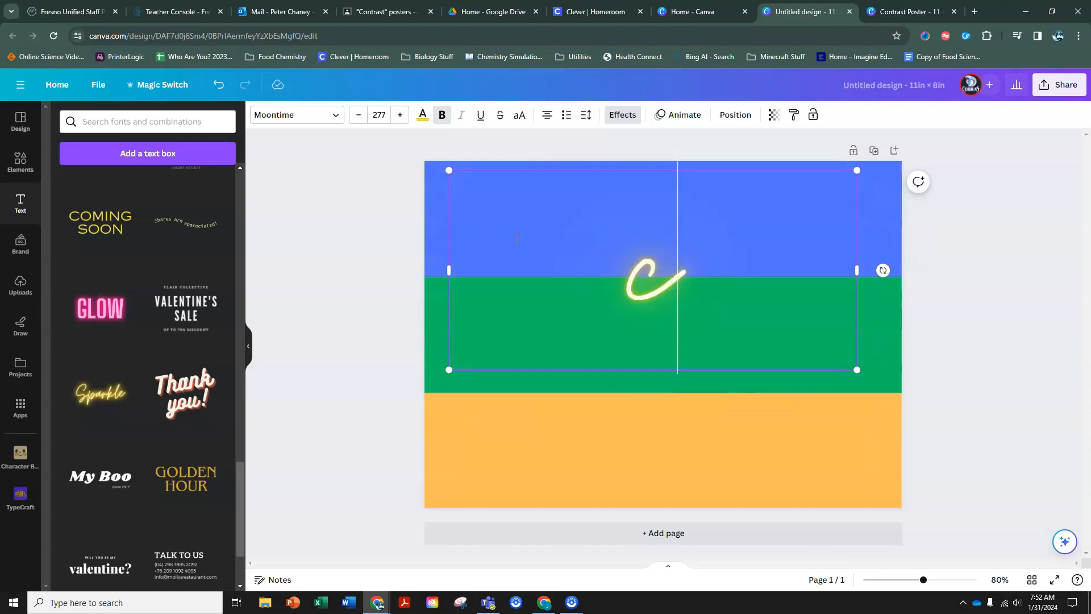
pyautogui.press('BackSpace')
pyautogui.press('BackSpace')
pyautogui.press('capslock')
pyautogui.write('CONT')
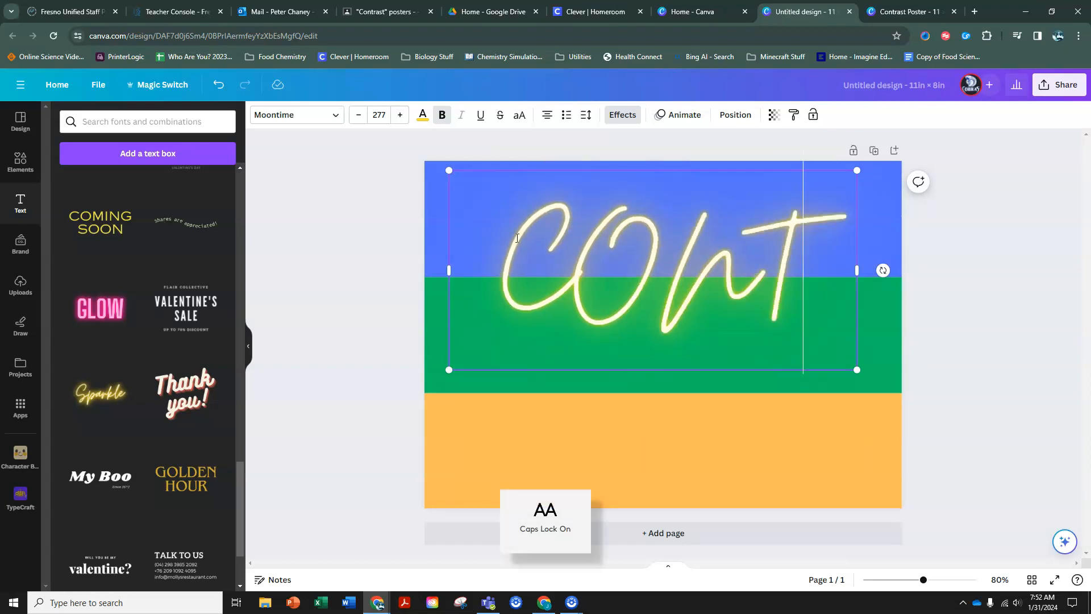
pyautogui.write('RAST')
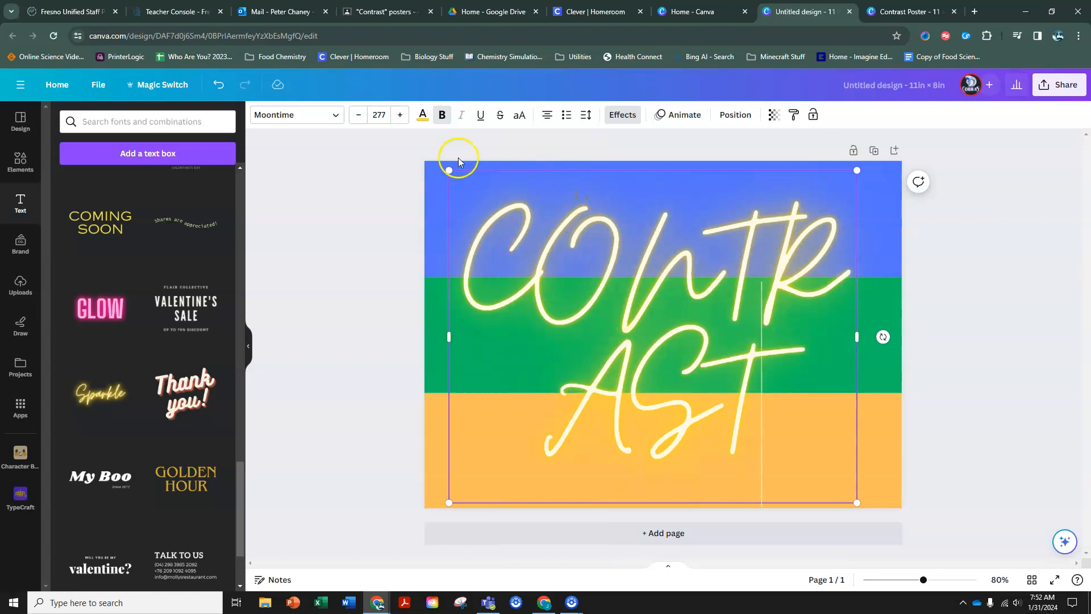
# - Reduce the glowing script lettering's font size to 186
pyautogui.click(359, 115)
pyautogui.click(359, 115)
pyautogui.click(359, 115)
pyautogui.click(359, 115)
pyautogui.click(359, 114)
pyautogui.click(359, 115)
pyautogui.click(360, 115)
pyautogui.click(359, 114)
pyautogui.click(359, 115)
pyautogui.click(360, 115)
pyautogui.click(359, 115)
pyautogui.click(359, 114)
pyautogui.click(359, 115)
pyautogui.click(359, 115)
pyautogui.click(359, 115)
pyautogui.click(359, 115)
pyautogui.click(359, 115)
pyautogui.click(360, 114)
pyautogui.click(359, 115)
pyautogui.click(359, 115)
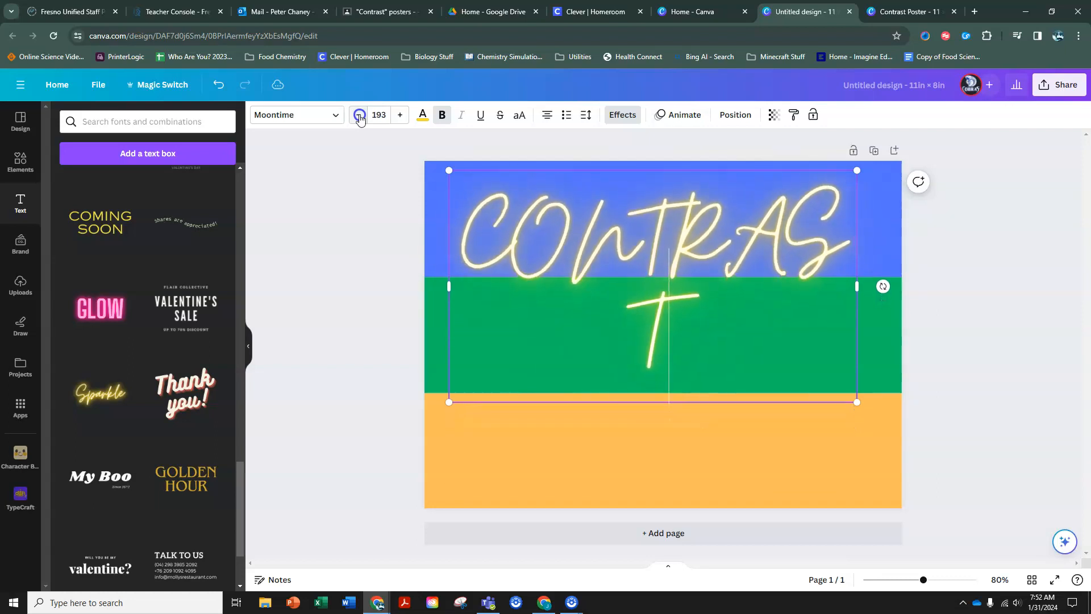
pyautogui.click(359, 115)
pyautogui.click(360, 115)
pyautogui.click(359, 115)
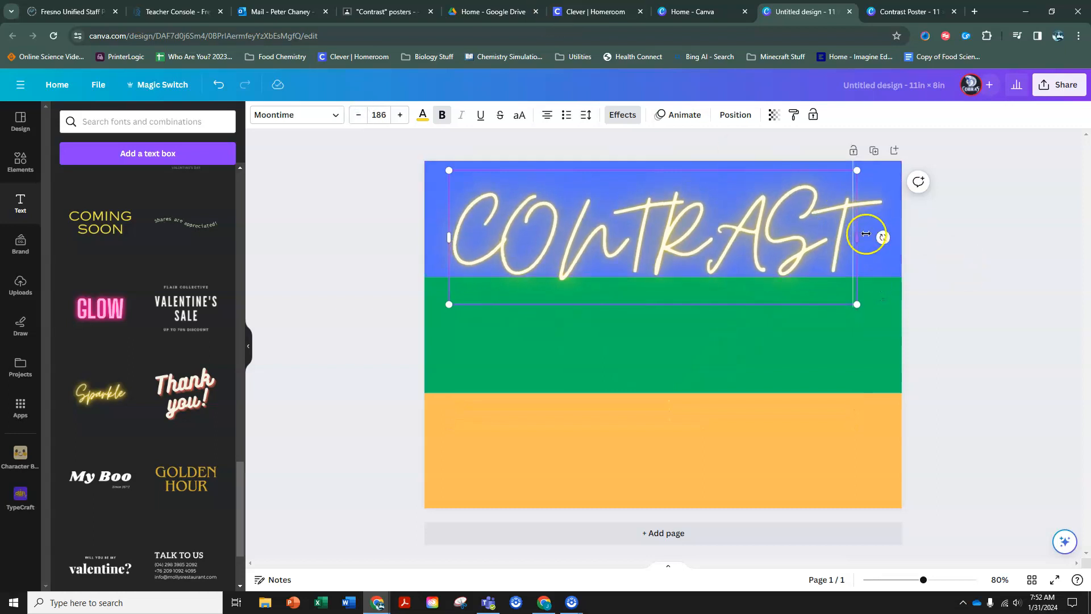
# - Widen the script text box to the page's right edge and position the word within the blue band
pyautogui.moveTo(860, 235); pyautogui.dragTo(903, 236)
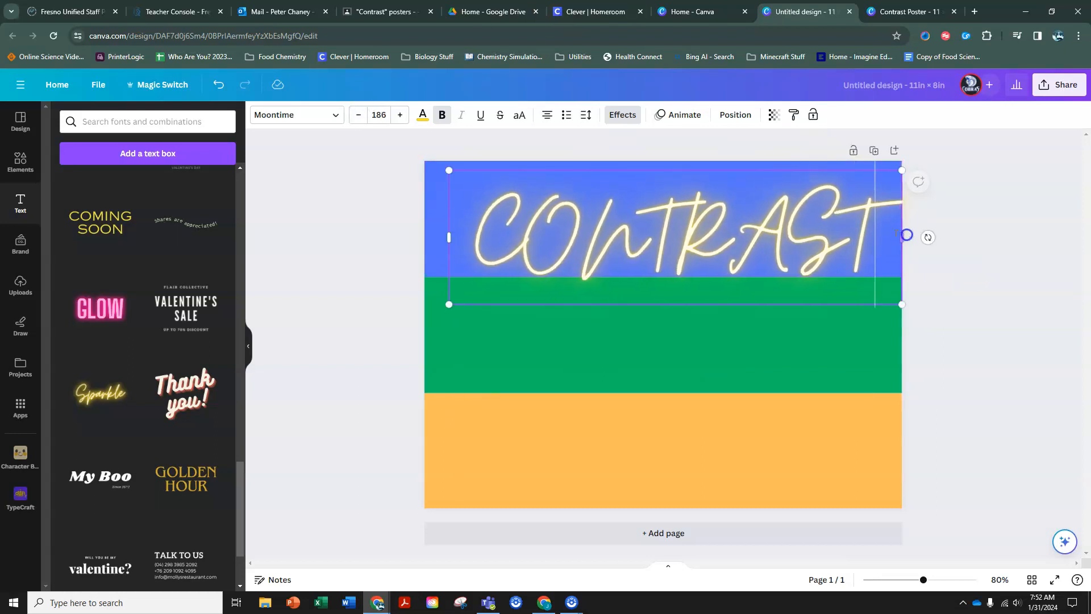
pyautogui.click(370, 250)
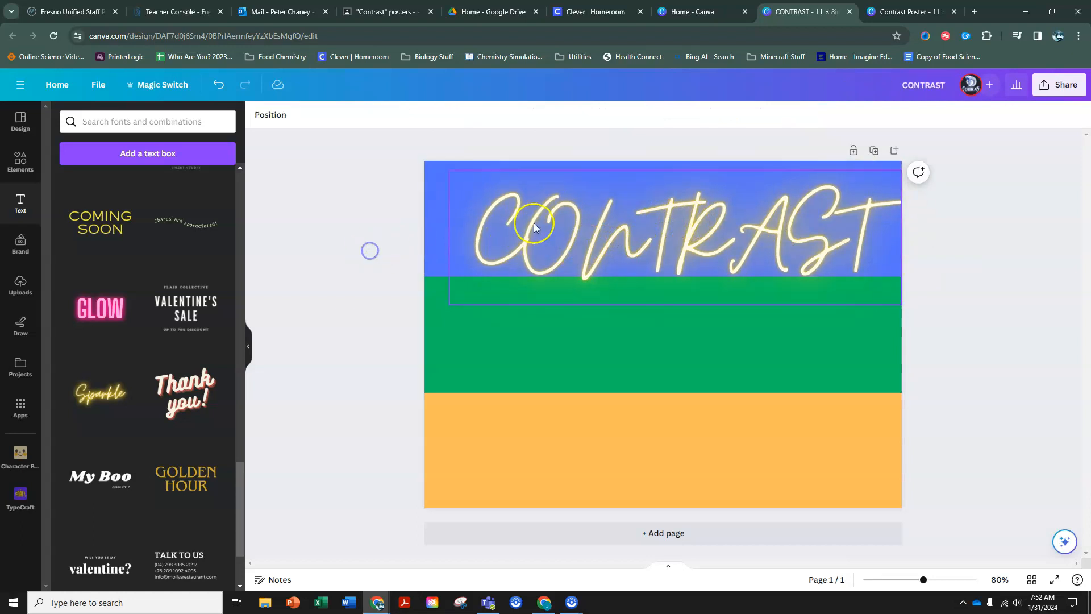
pyautogui.moveTo(534, 226); pyautogui.dragTo(516, 215)
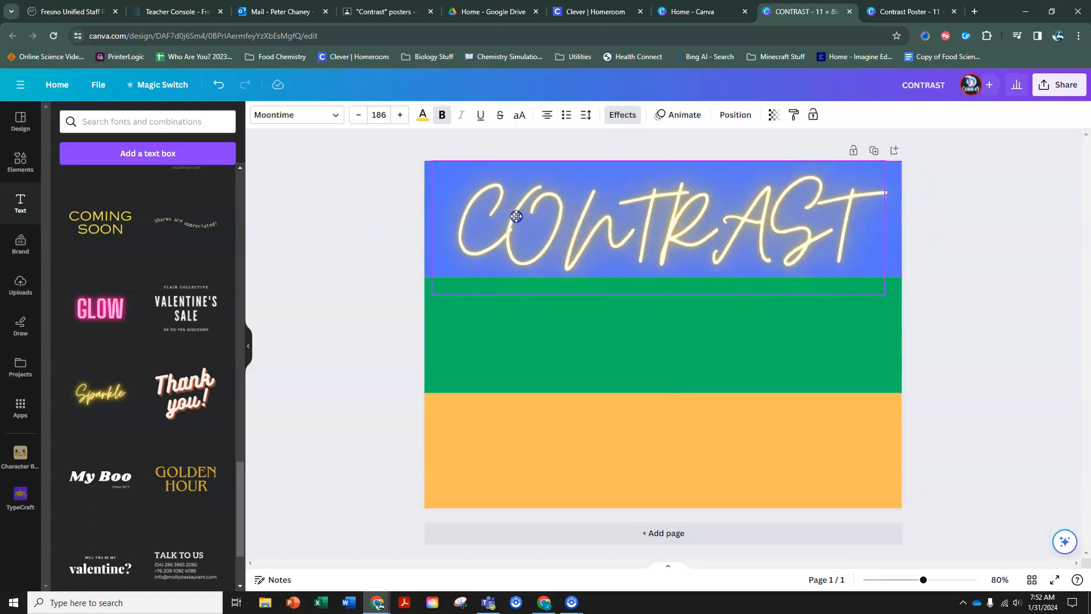
pyautogui.click(359, 246)
# - Check the paper sample's middle row, browse the font combinations and add the pink "player one" text style
pyautogui.click(653, 309)
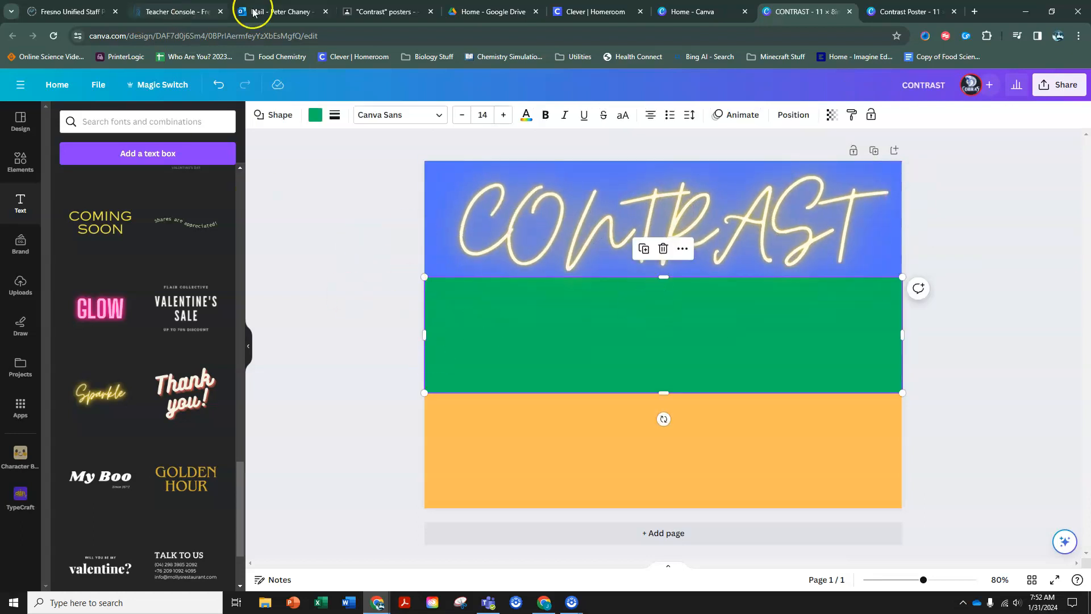
pyautogui.click(378, 16)
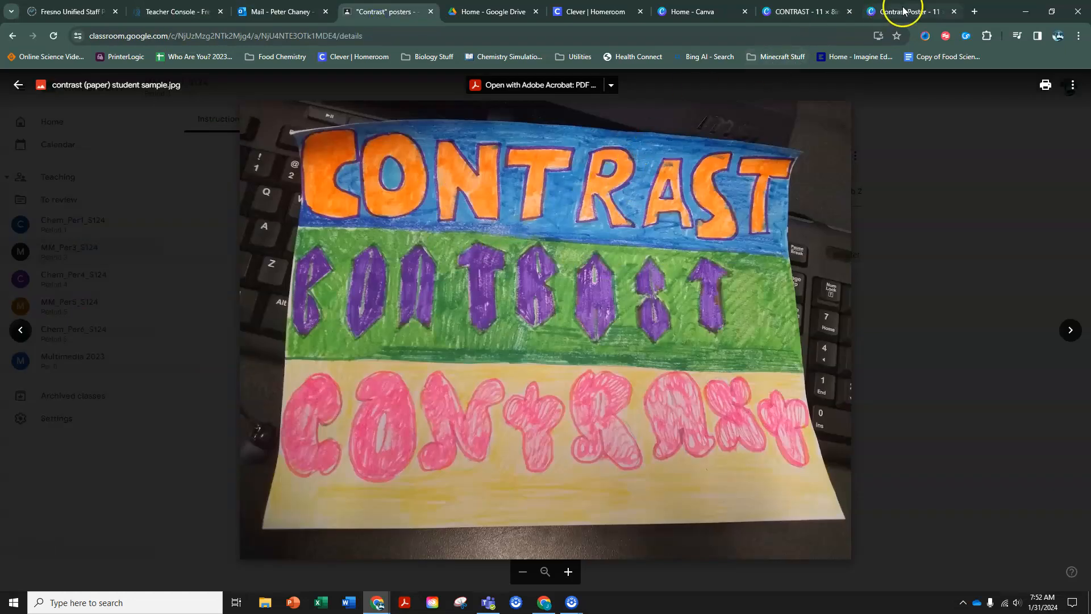
pyautogui.click(809, 10)
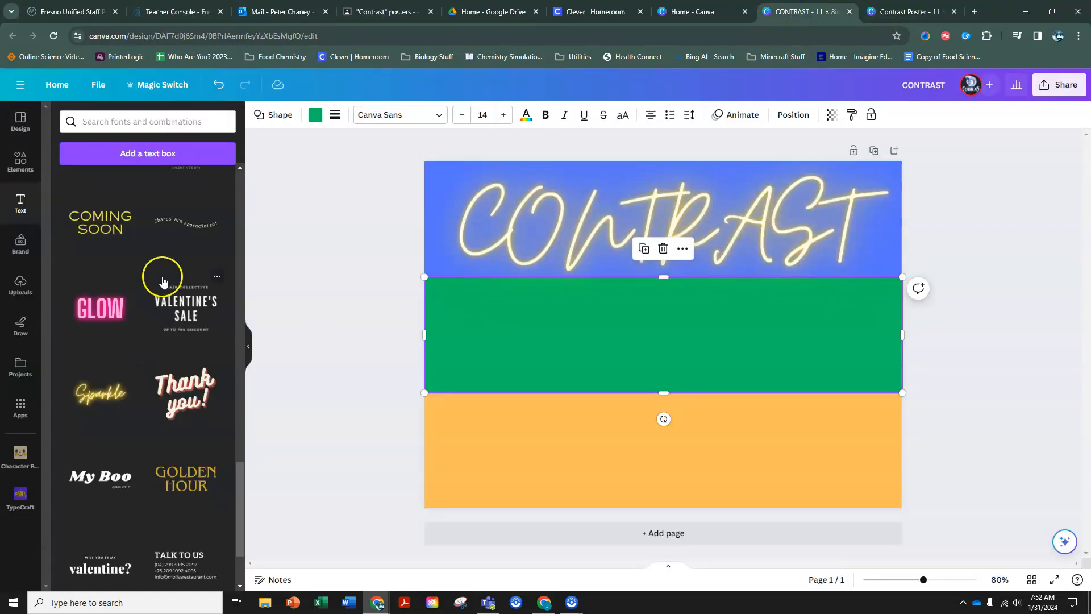
pyautogui.scroll(-8, 157, 323)
pyautogui.scroll(2, 159, 330)
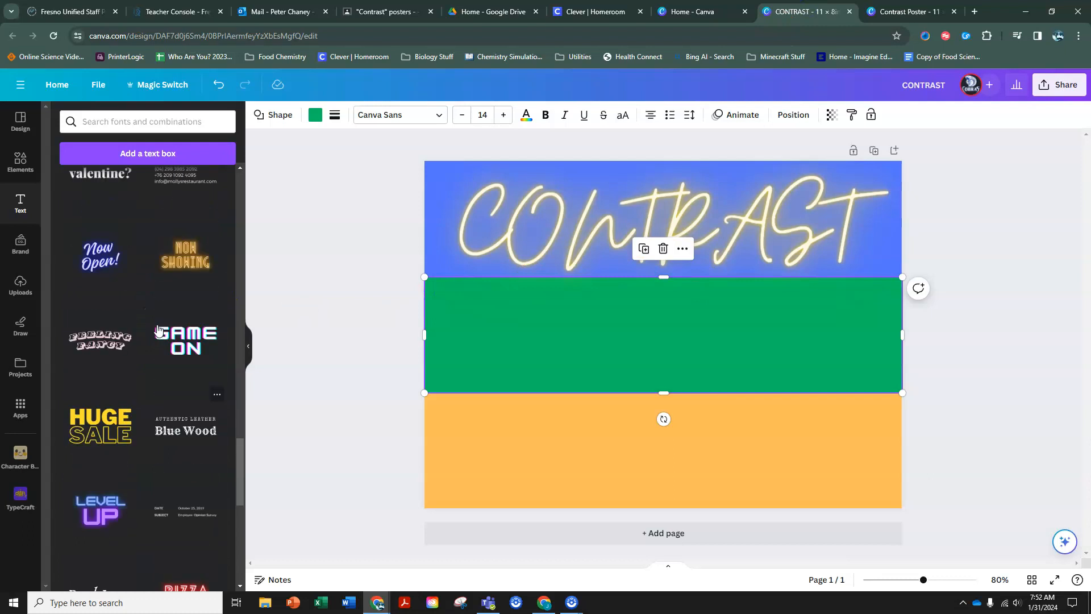
pyautogui.scroll(-7, 148, 278)
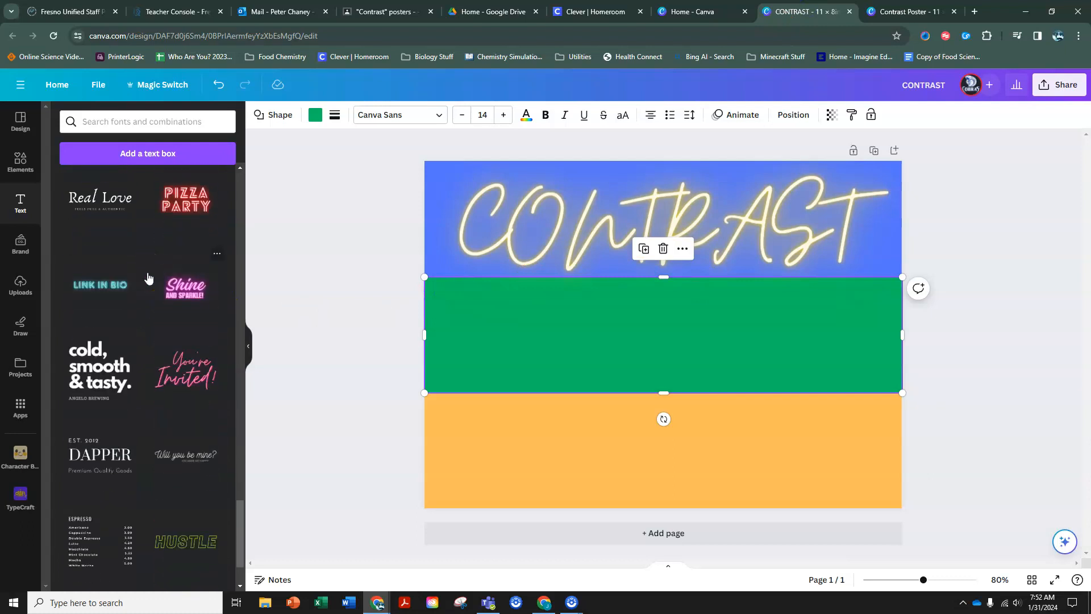
pyautogui.scroll(-2, 148, 277)
pyautogui.scroll(4, 148, 278)
pyautogui.scroll(-10, 147, 281)
pyautogui.scroll(-2, 148, 283)
pyautogui.scroll(12, 148, 282)
pyautogui.scroll(5, 147, 282)
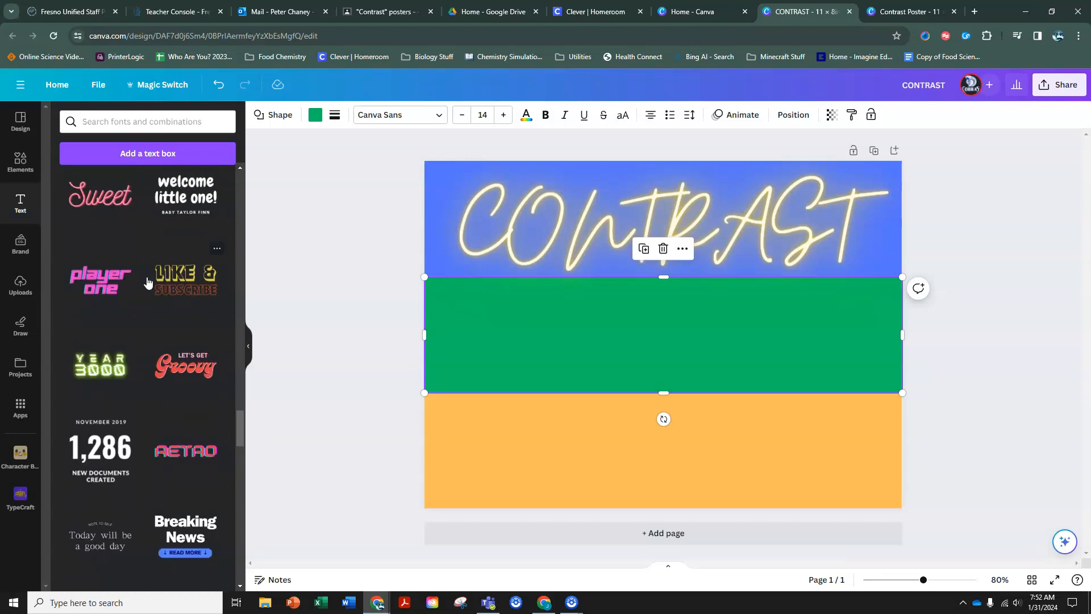
pyautogui.click(102, 281)
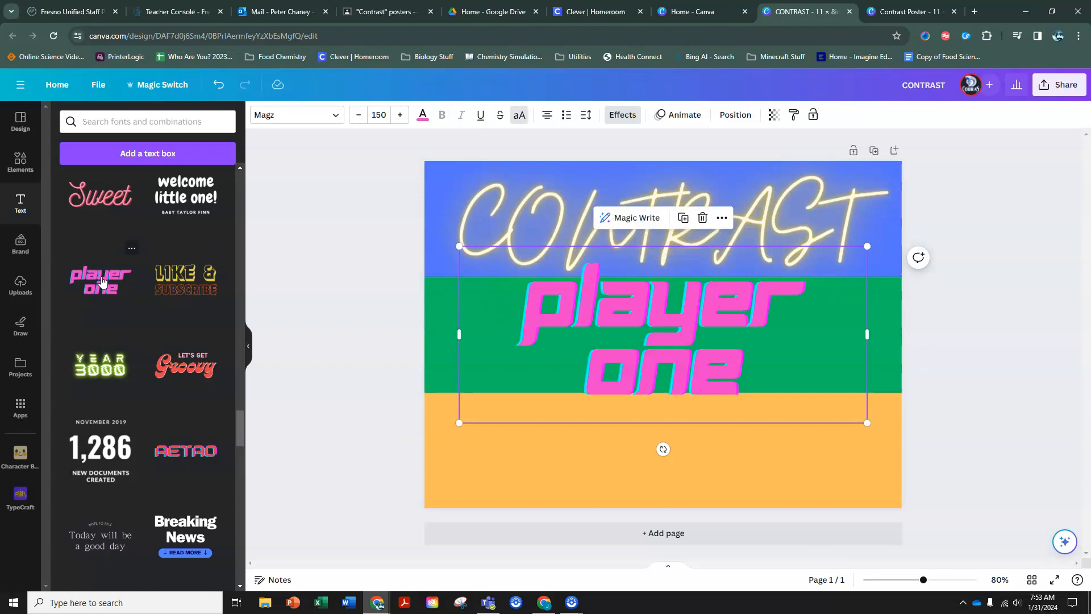
# - Replace the "player one" wording with contrast in lowercase and position it inside the green band
pyautogui.doubleClick(576, 314)
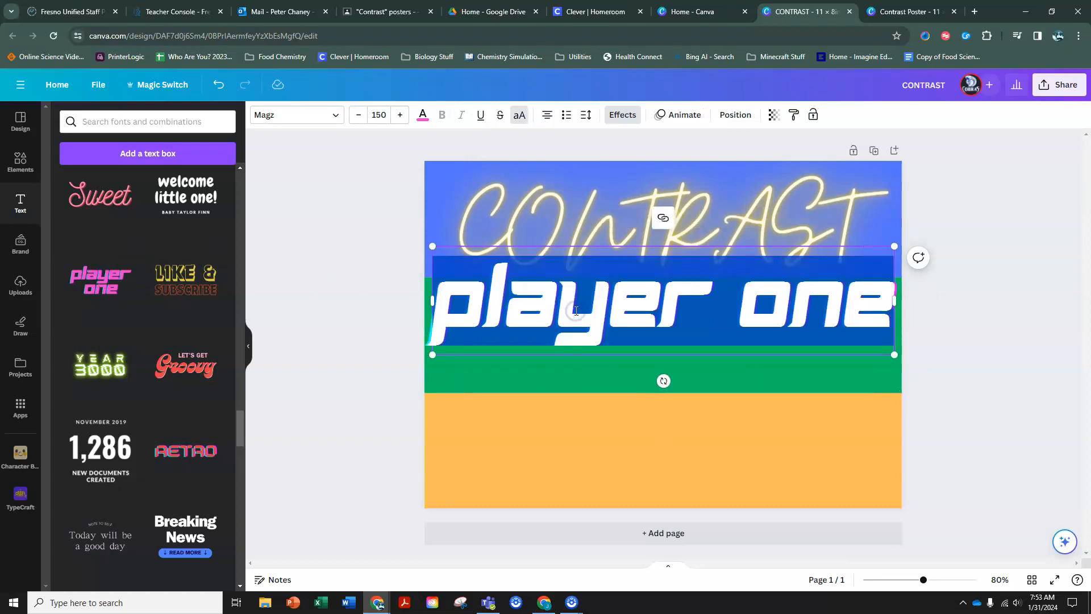
pyautogui.write('contrast')
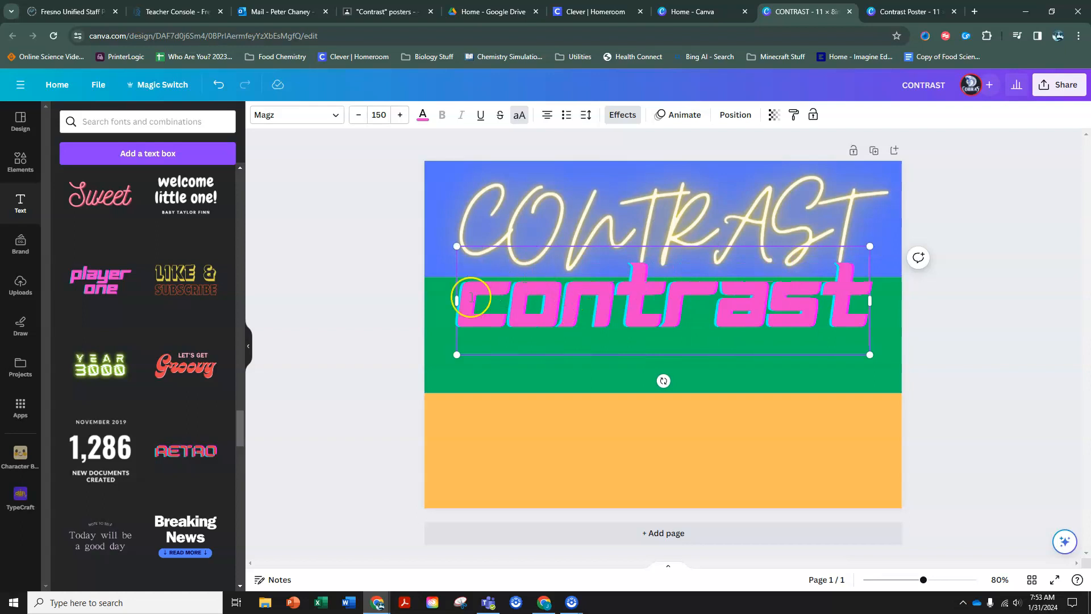
pyautogui.click(365, 350)
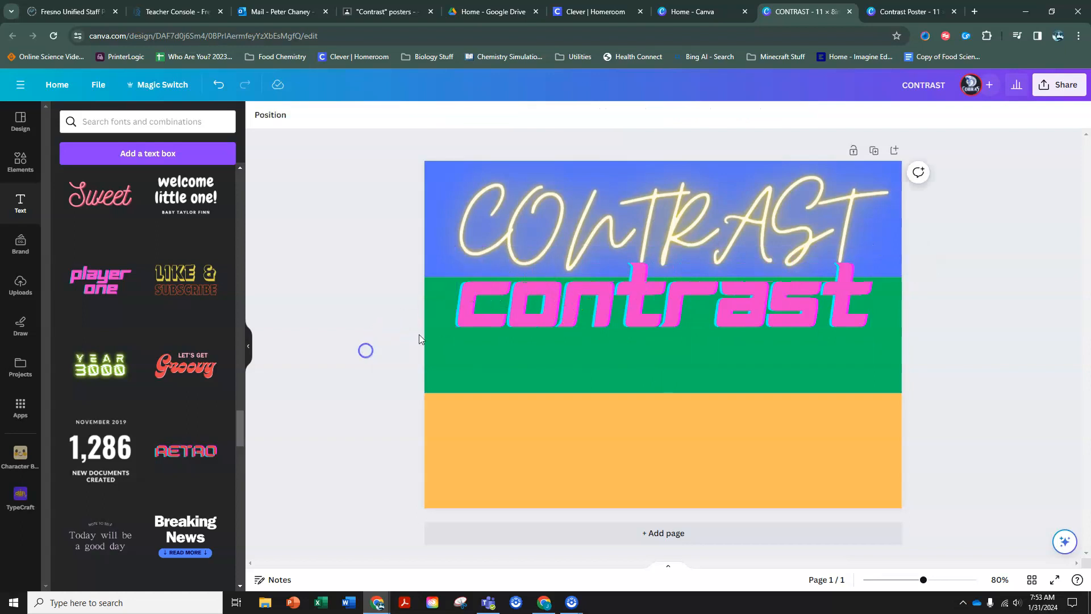
pyautogui.moveTo(493, 295); pyautogui.dragTo(495, 322)
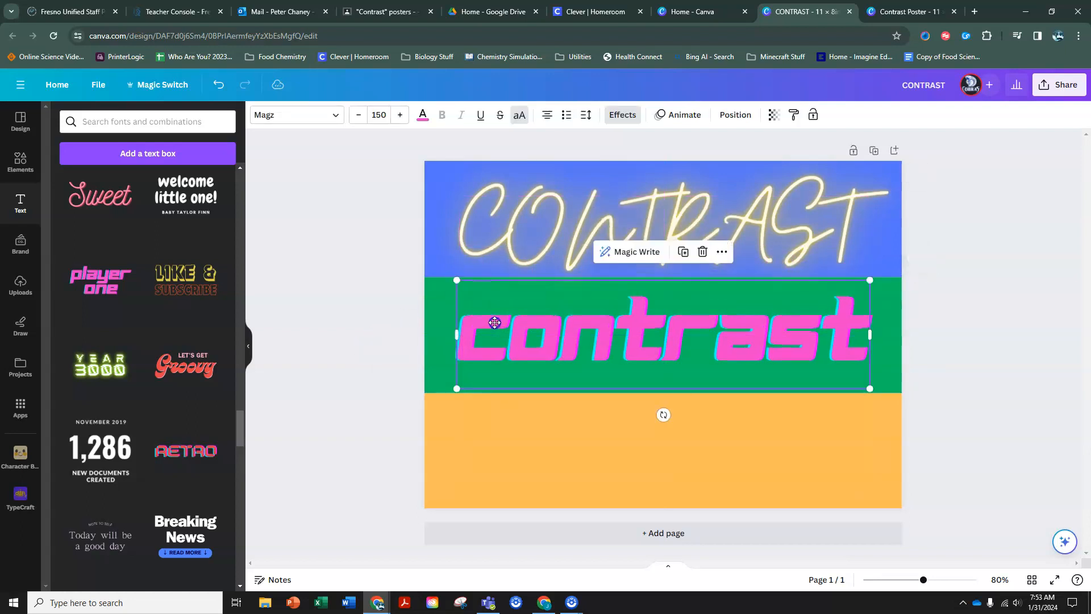
# - Check the paper sample's lowest row, add the red "RETRO" text style and move it into the orange band
pyautogui.click(366, 12)
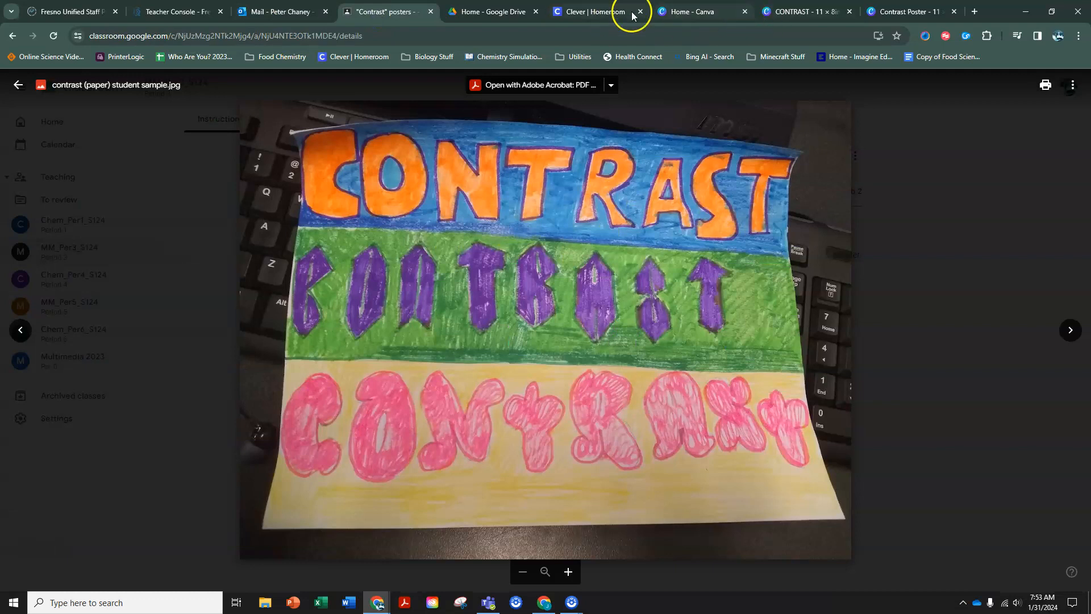
pyautogui.click(794, 12)
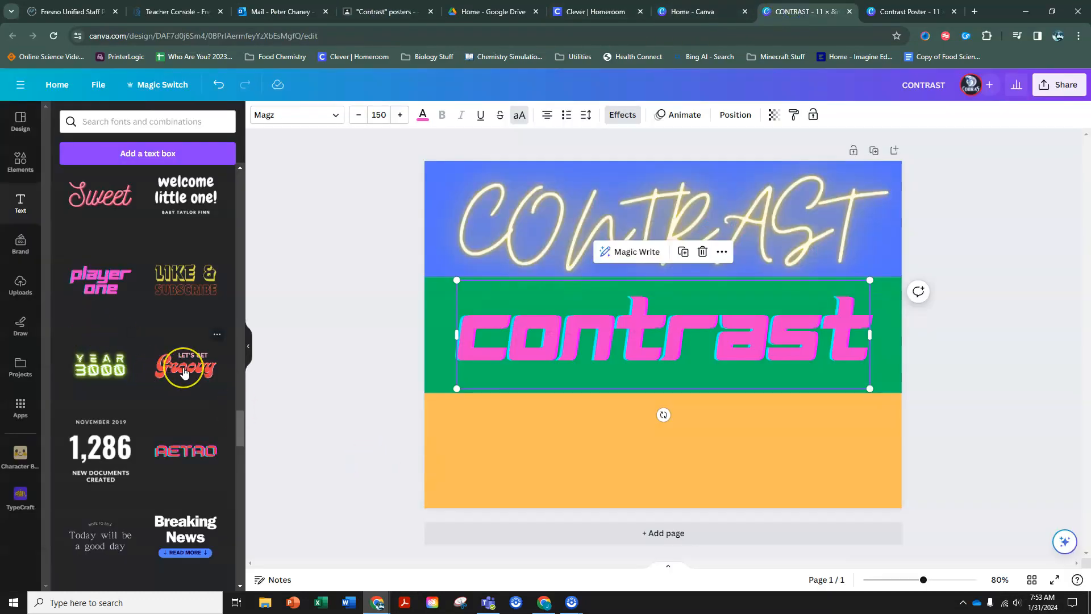
pyautogui.scroll(-1, 183, 373)
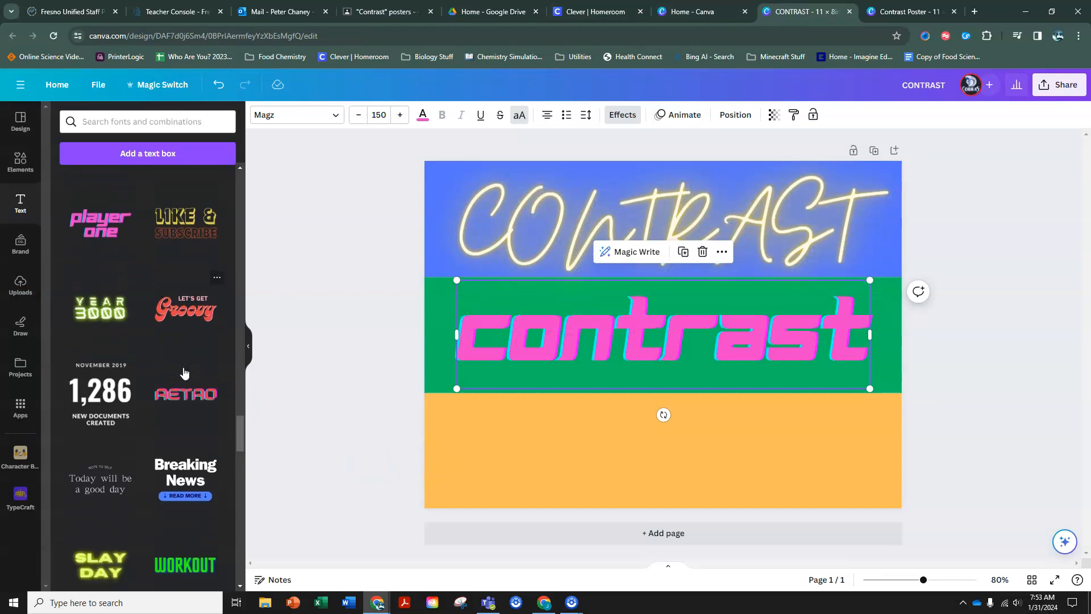
pyautogui.click(183, 396)
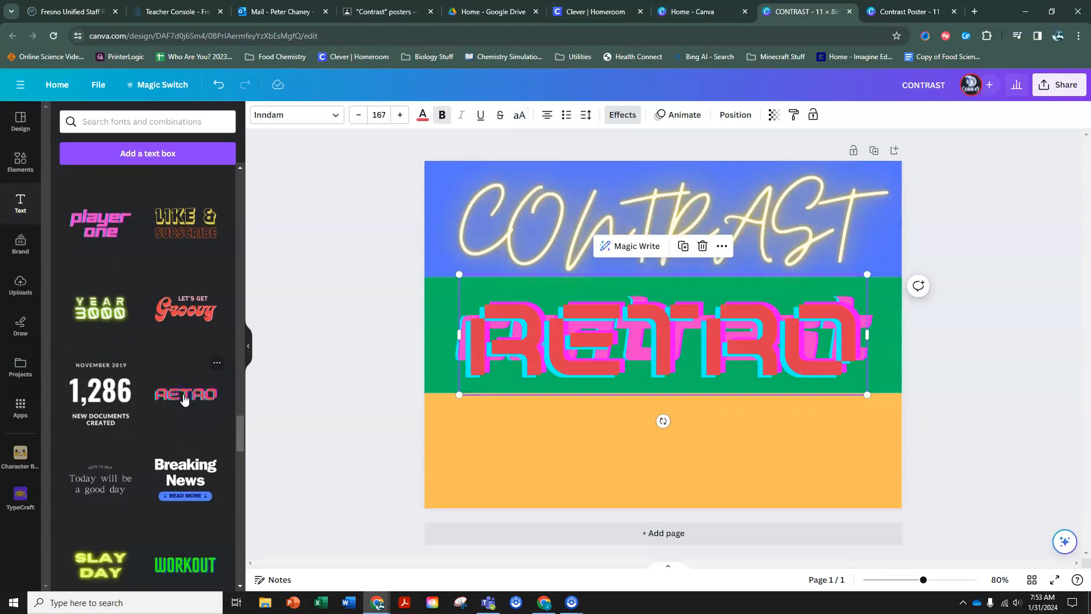
pyautogui.moveTo(572, 367); pyautogui.dragTo(576, 471)
# - Replace the "RETRO" wording with CONTRAST and reduce its font size to 120
pyautogui.doubleClick(586, 448)
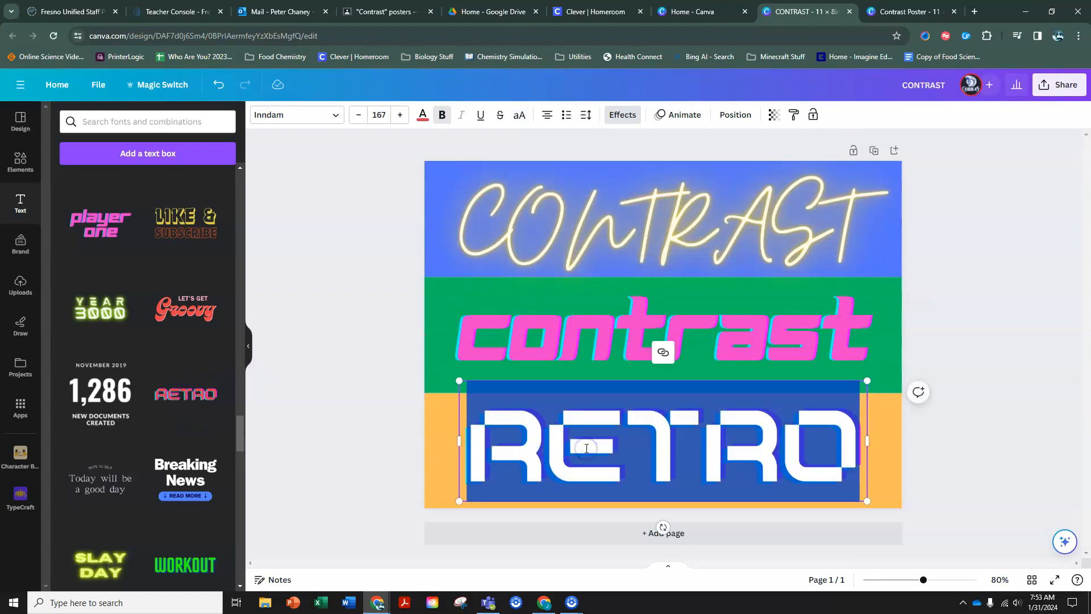
pyautogui.write('CONTRAST')
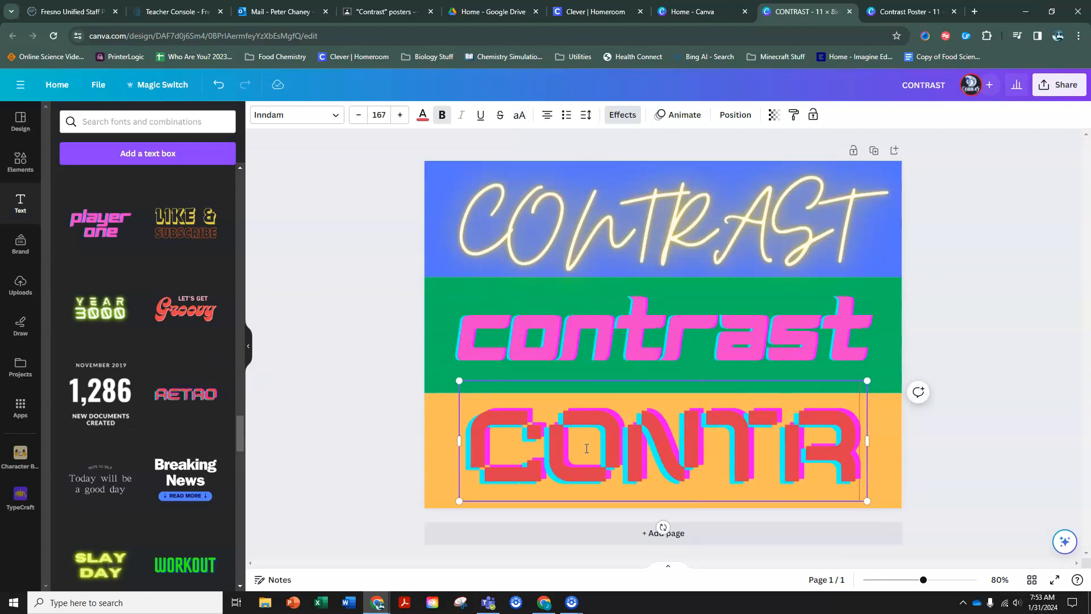
pyautogui.click(359, 115)
pyautogui.click(360, 115)
pyautogui.click(359, 115)
pyautogui.click(359, 115)
pyautogui.click(359, 115)
pyautogui.click(359, 116)
pyautogui.click(360, 115)
pyautogui.click(359, 115)
pyautogui.click(359, 116)
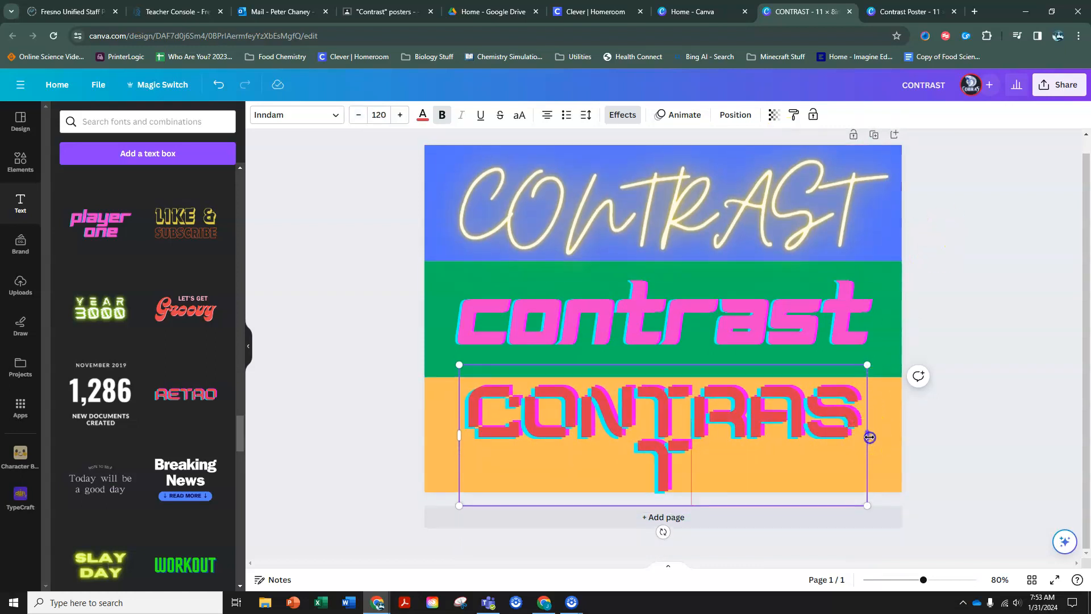
# - Widen the red CONTRAST text box until the word fits on one line, and centre it within the orange band
pyautogui.moveTo(870, 437); pyautogui.dragTo(886, 435)
pyautogui.moveTo(461, 435); pyautogui.dragTo(433, 437)
pyautogui.click(706, 421)
pyautogui.moveTo(706, 426); pyautogui.dragTo(705, 451)
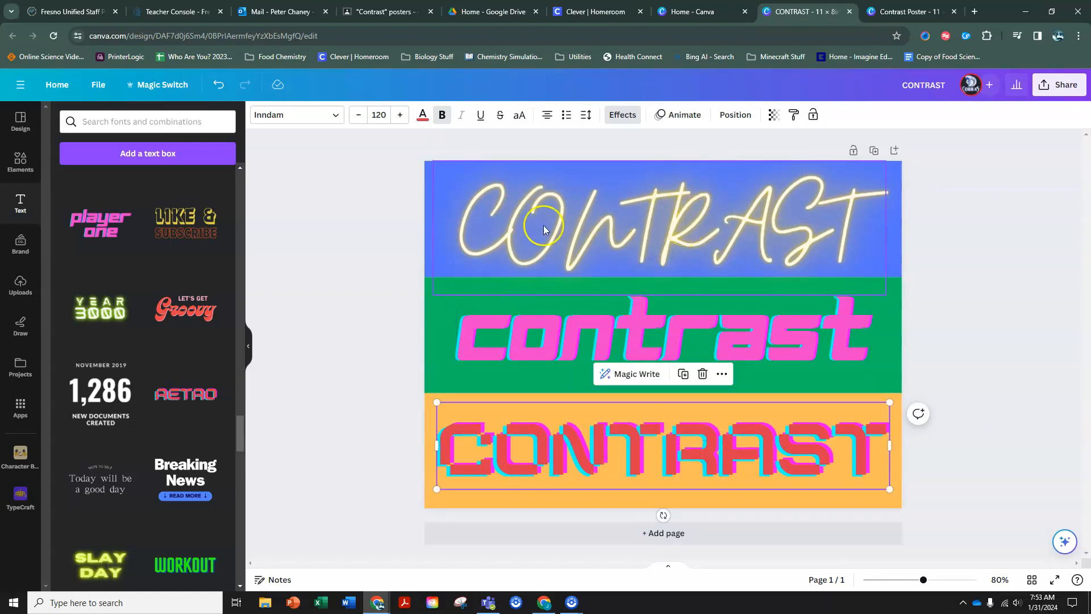
# - Give the green band a solid border with a weight of 6
pyautogui.click(891, 296)
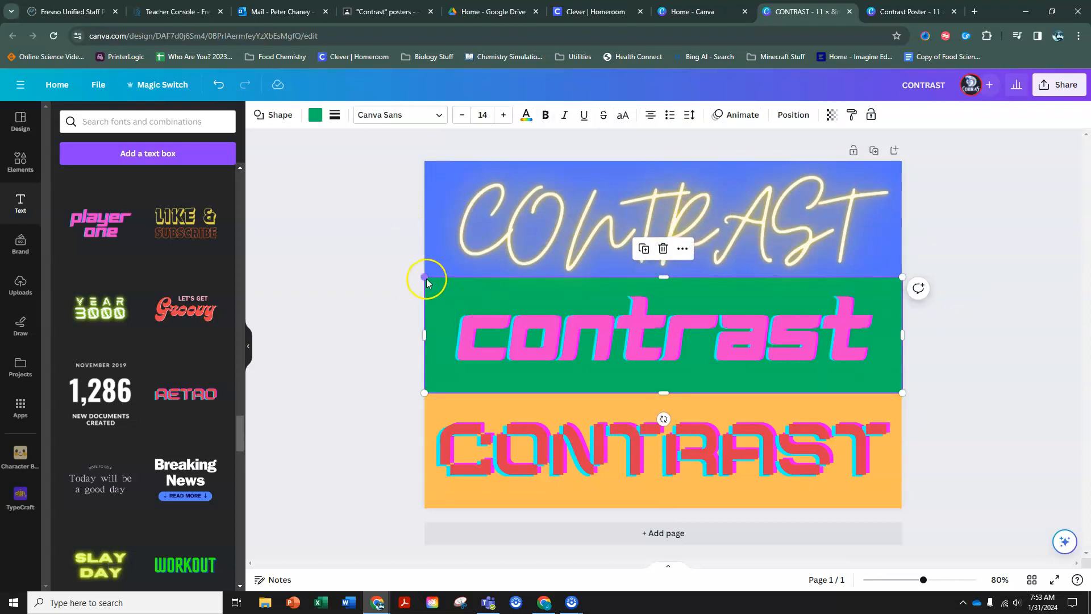
pyautogui.click(334, 117)
pyautogui.moveTo(335, 190); pyautogui.dragTo(346, 192)
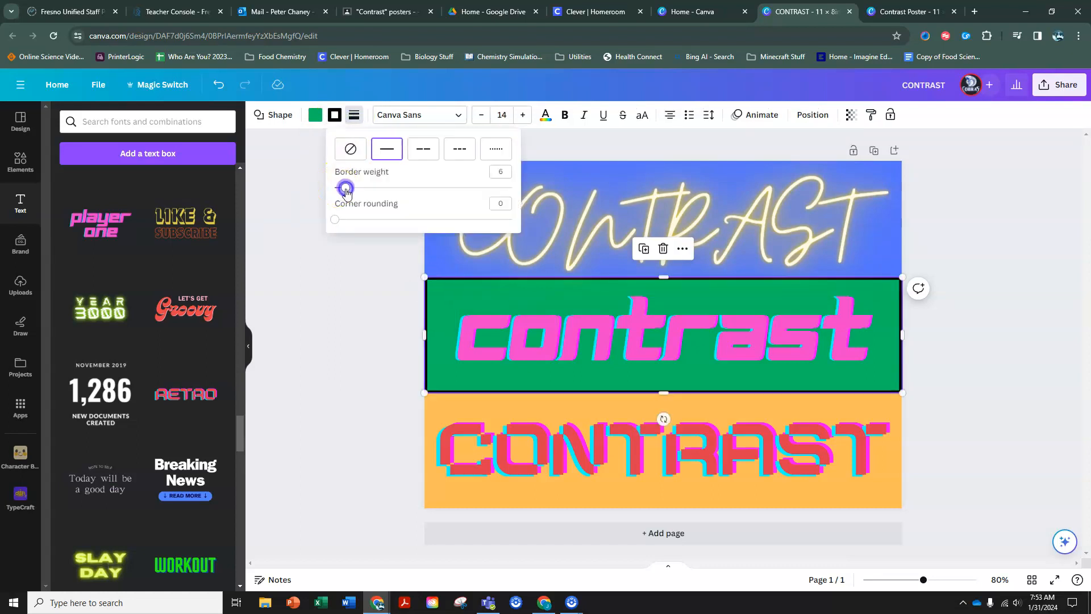
pyautogui.click(313, 118)
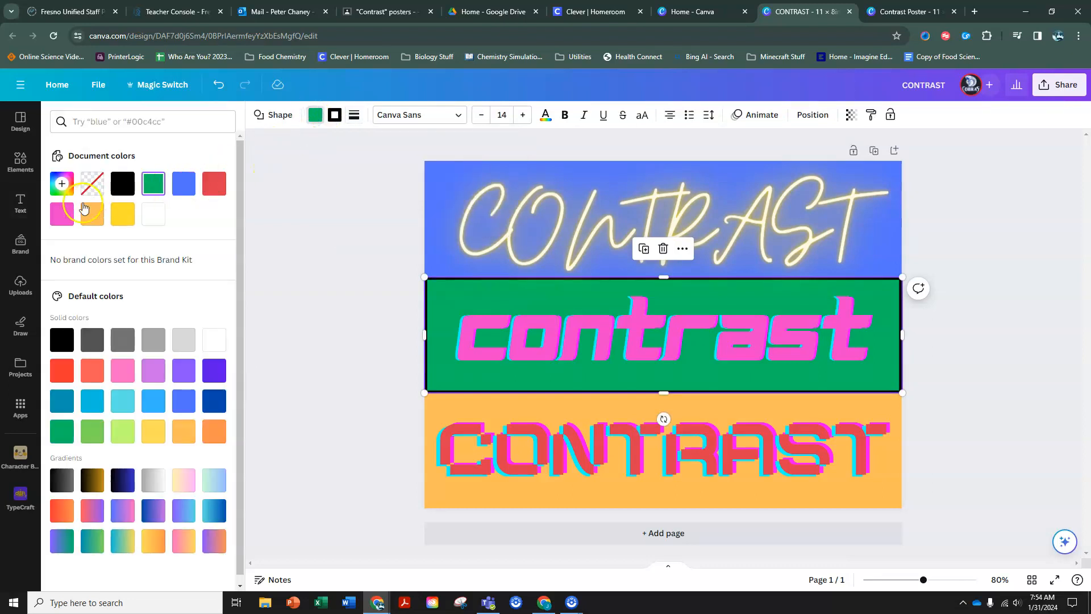
pyautogui.click(60, 216)
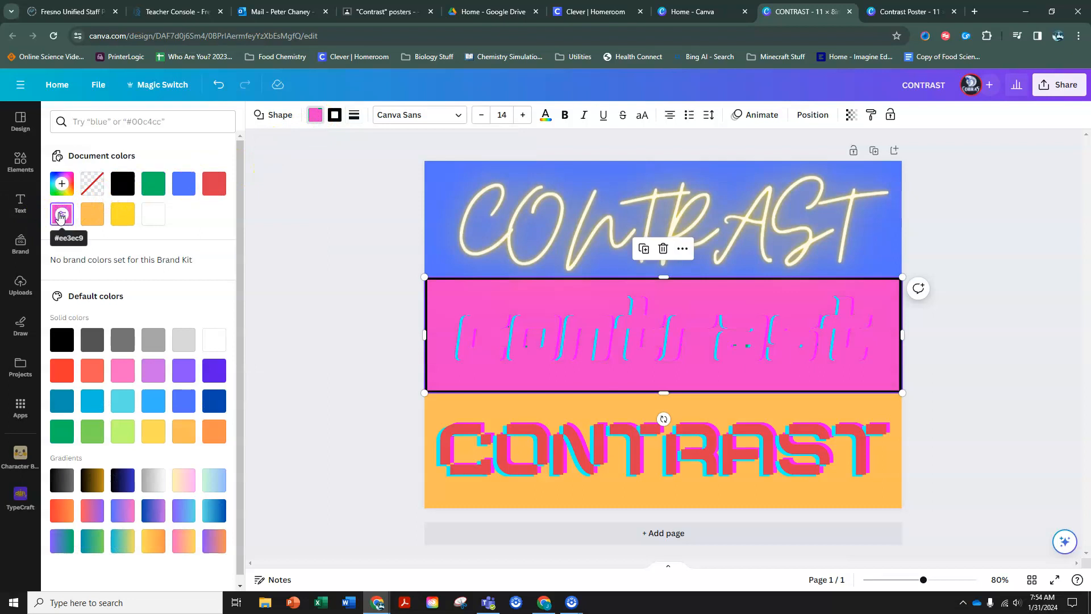
pyautogui.click(218, 88)
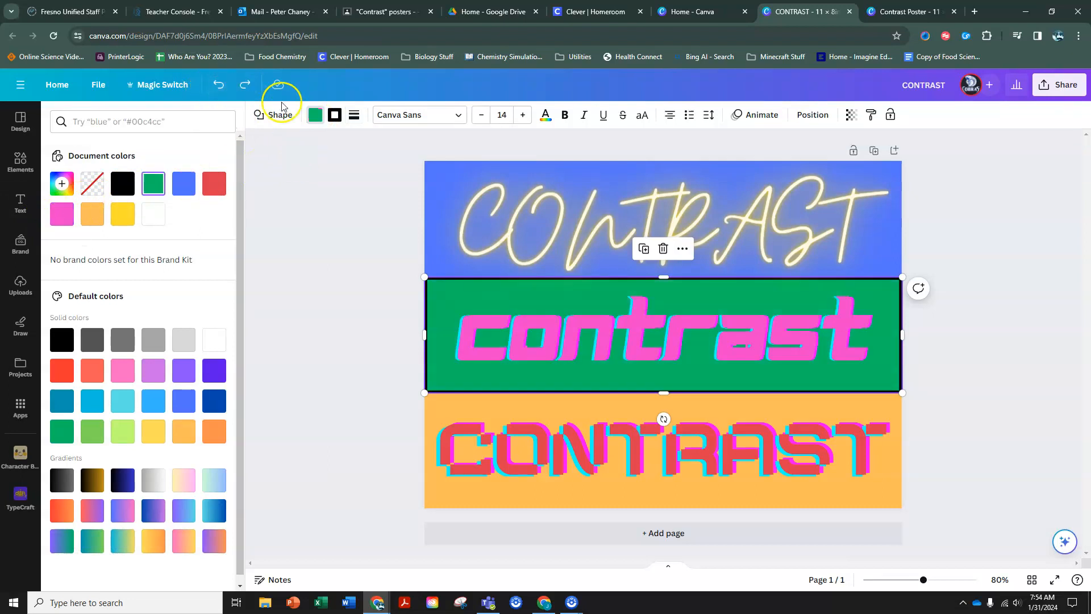
# - Colour the green band's border with the pink document colour that matches its lettering
pyautogui.click(336, 116)
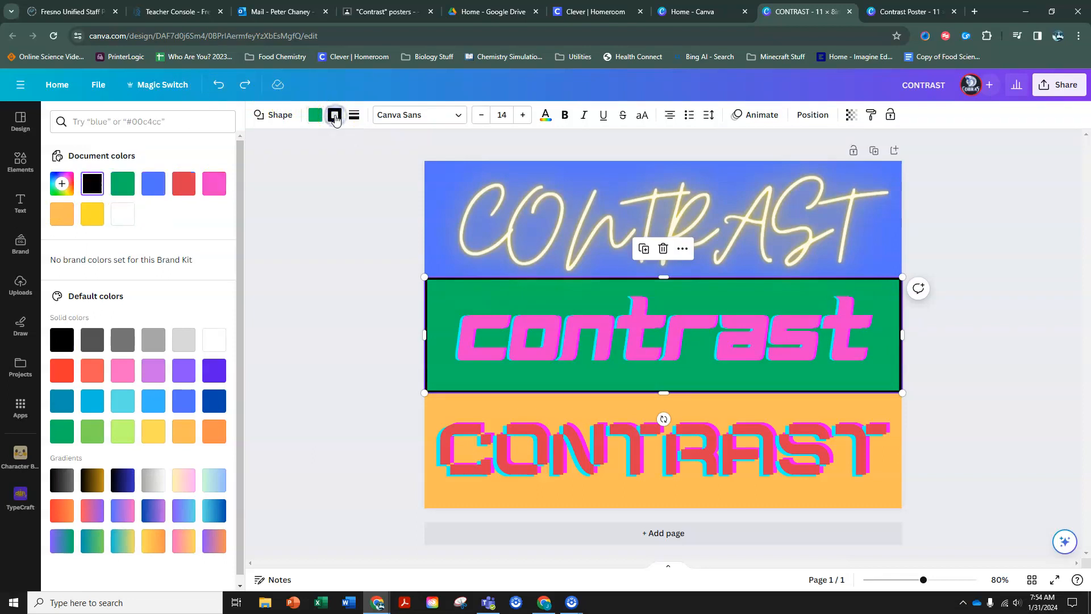
pyautogui.click(225, 189)
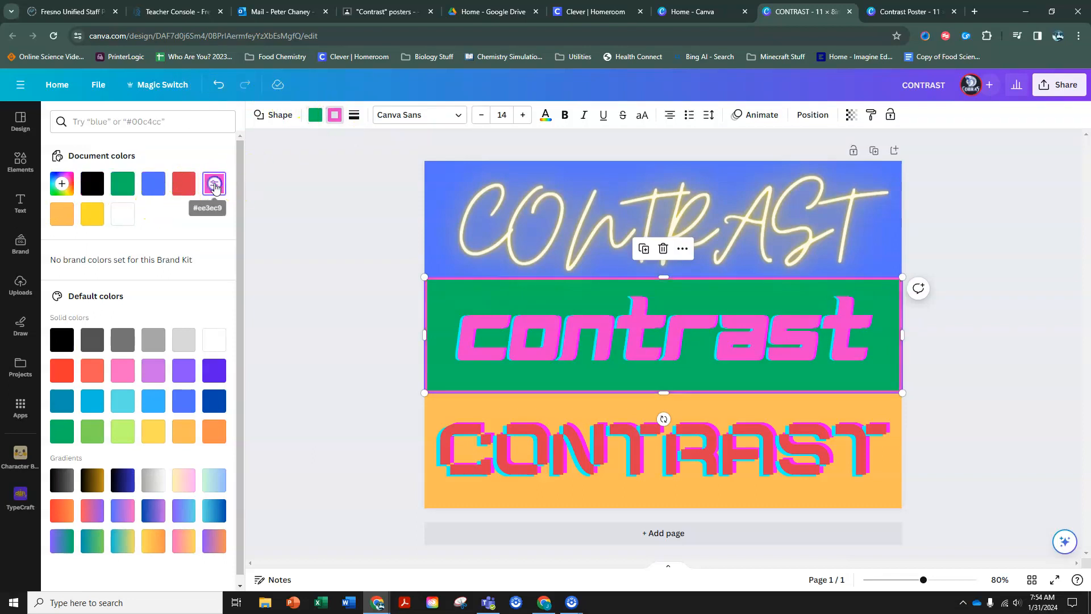
pyautogui.click(382, 293)
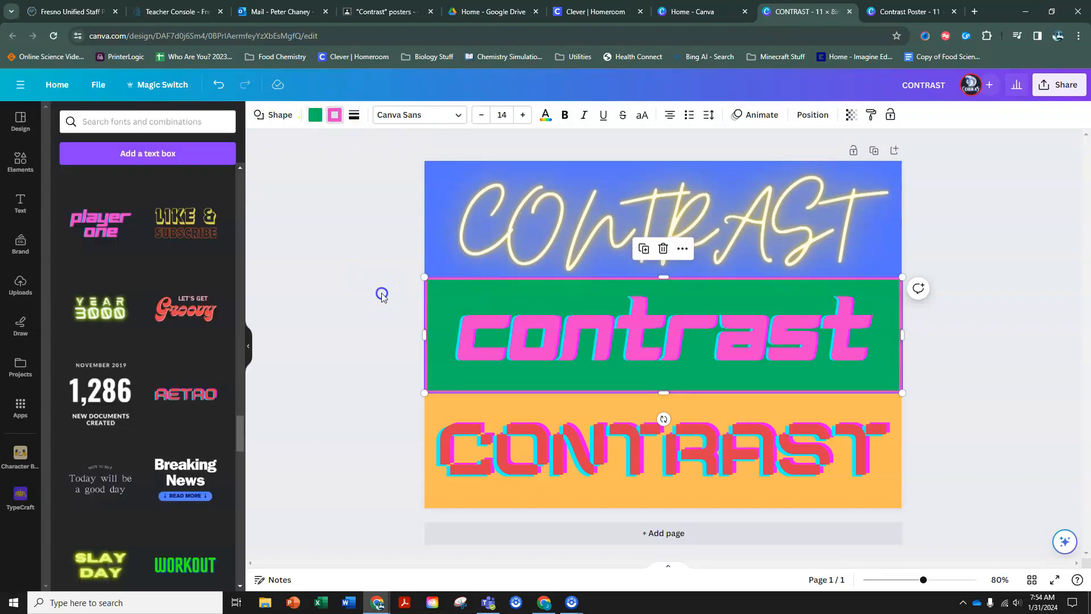
# - Give the blue band a solid border of weight 6 in the yellow document colour
pyautogui.click(458, 491)
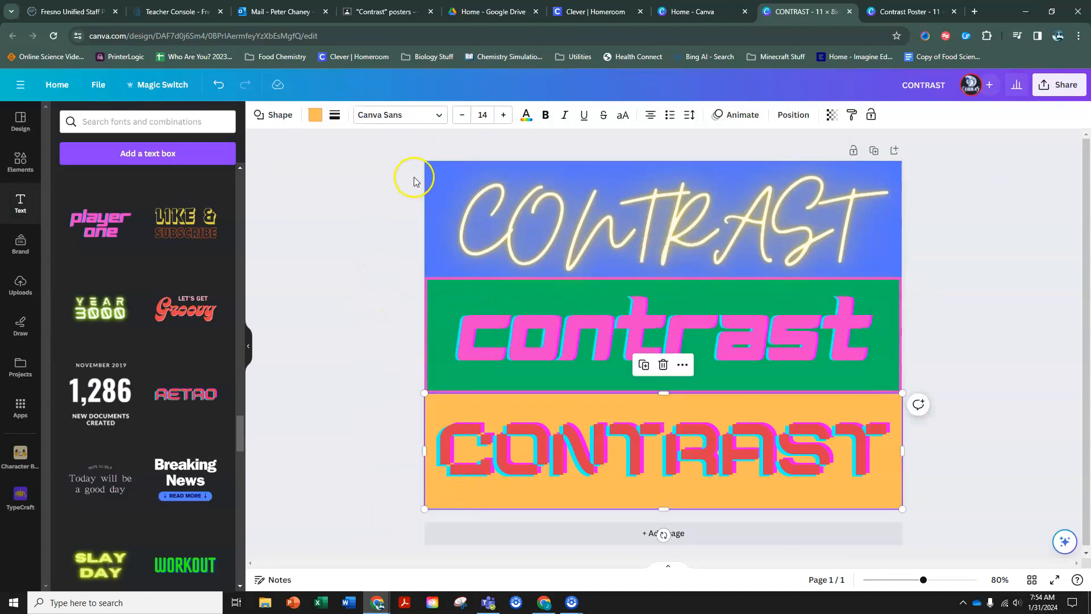
pyautogui.click(437, 170)
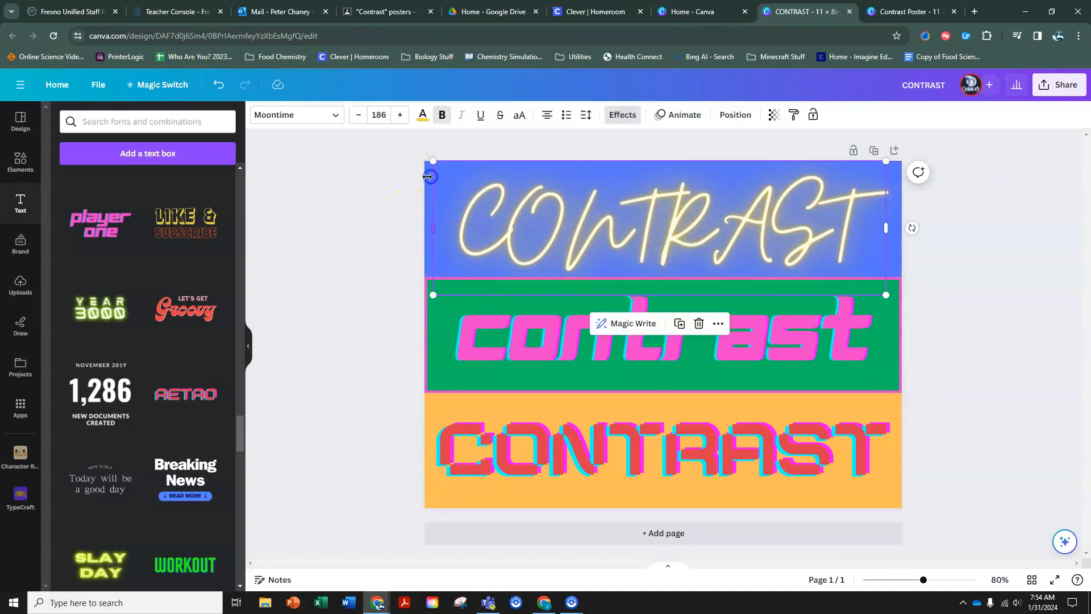
pyautogui.click(890, 259)
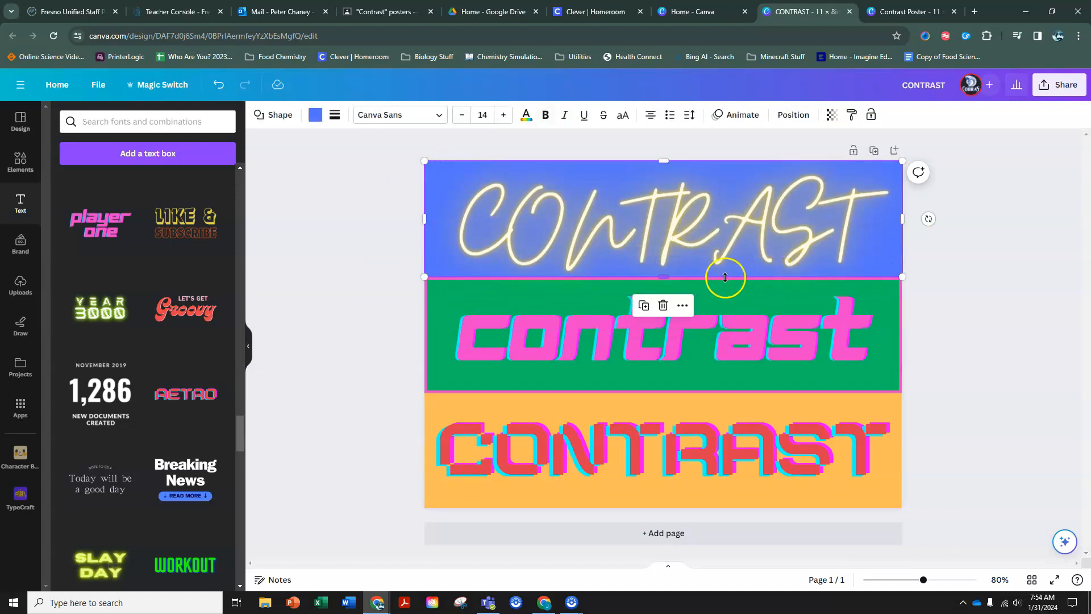
pyautogui.click(336, 115)
pyautogui.moveTo(336, 189); pyautogui.dragTo(347, 193)
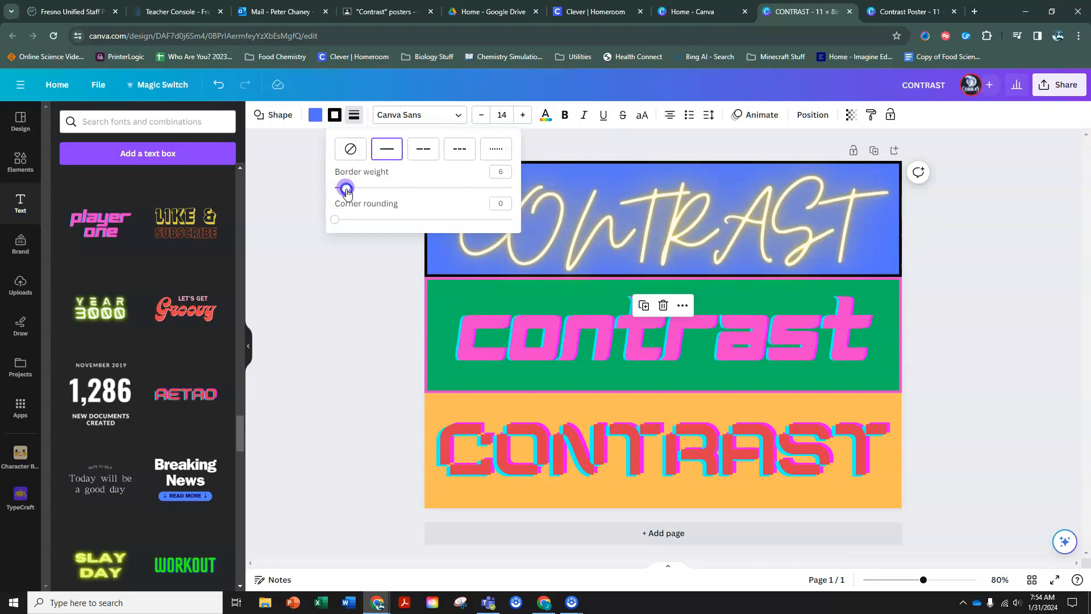
pyautogui.click(335, 117)
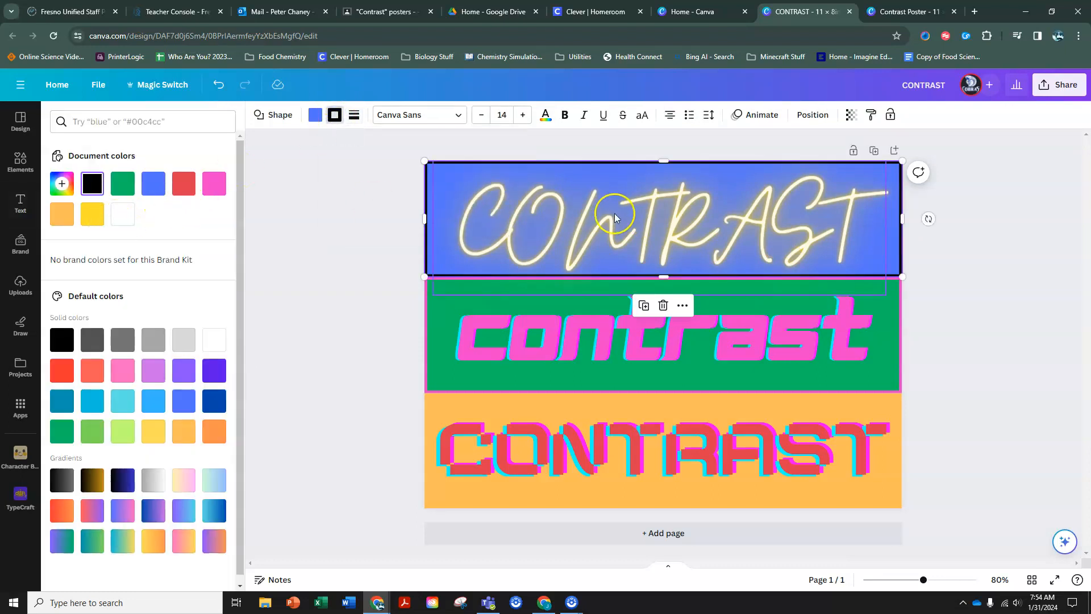
pyautogui.click(92, 215)
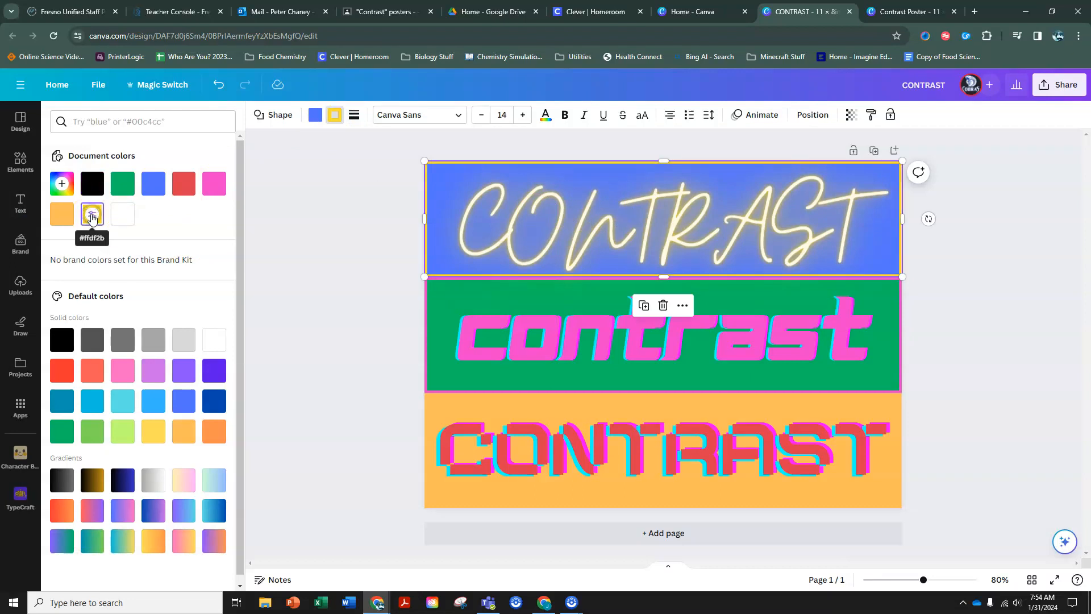
pyautogui.click(312, 278)
# - Give the orange band a solid border of weight 6 in the red document colour
pyautogui.click(467, 493)
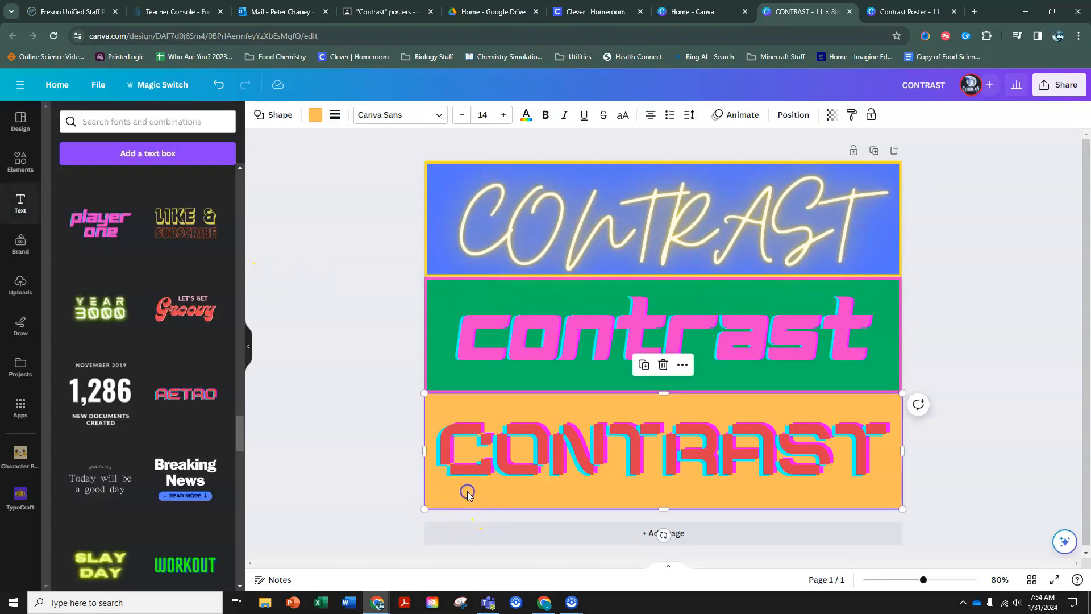
pyautogui.click(335, 117)
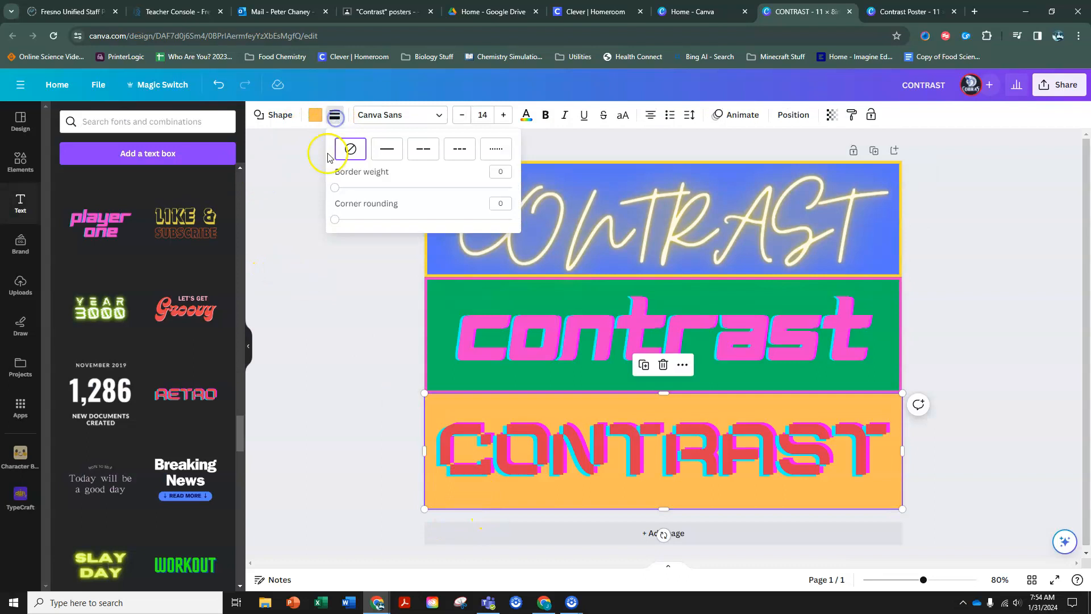
pyautogui.moveTo(336, 193); pyautogui.dragTo(346, 193)
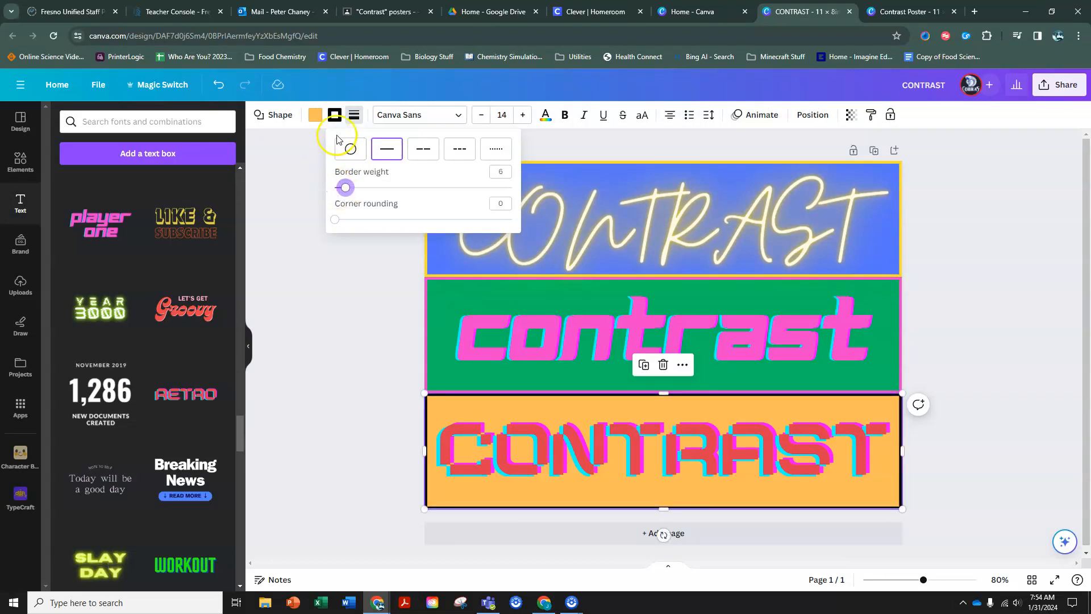
pyautogui.click(334, 115)
pyautogui.click(183, 184)
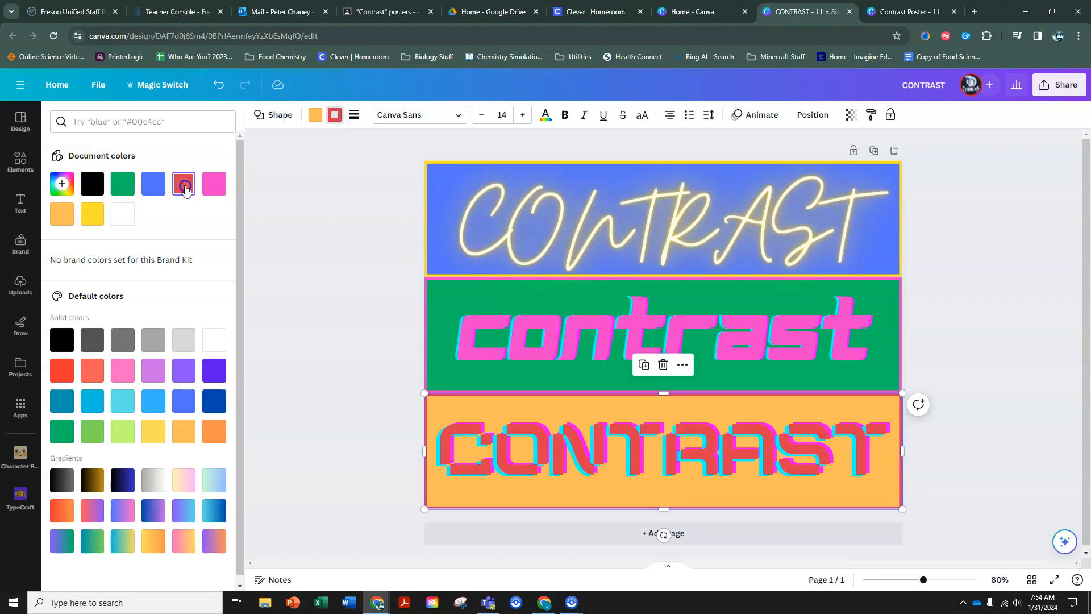
pyautogui.click(308, 256)
pyautogui.click(986, 304)
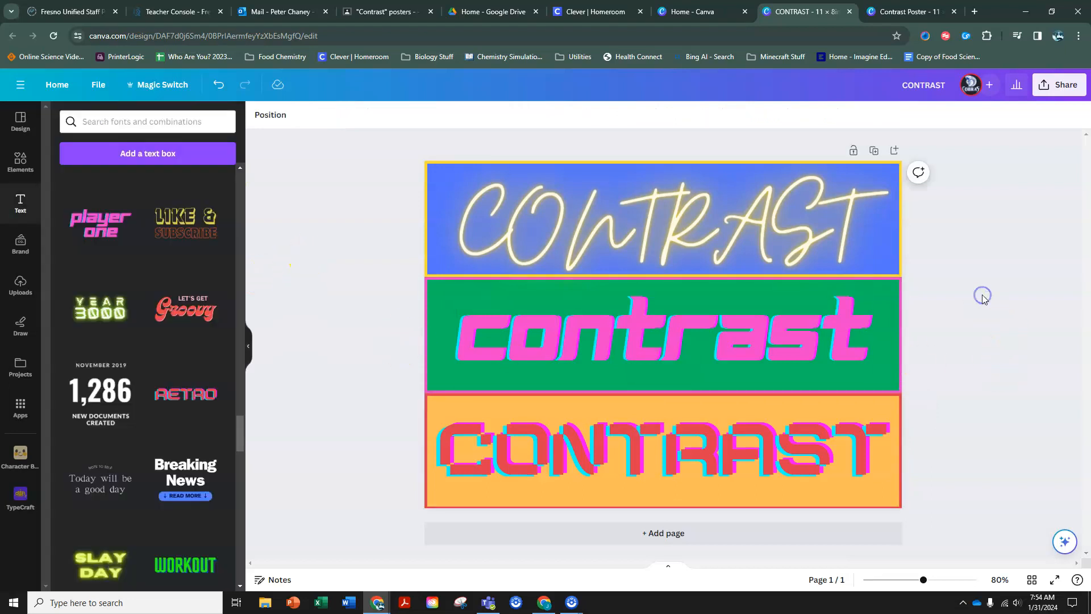
# - Add the blue-capped character food sticker and place it over the boundary between the green and orange bands, near the final letters
pyautogui.click(22, 164)
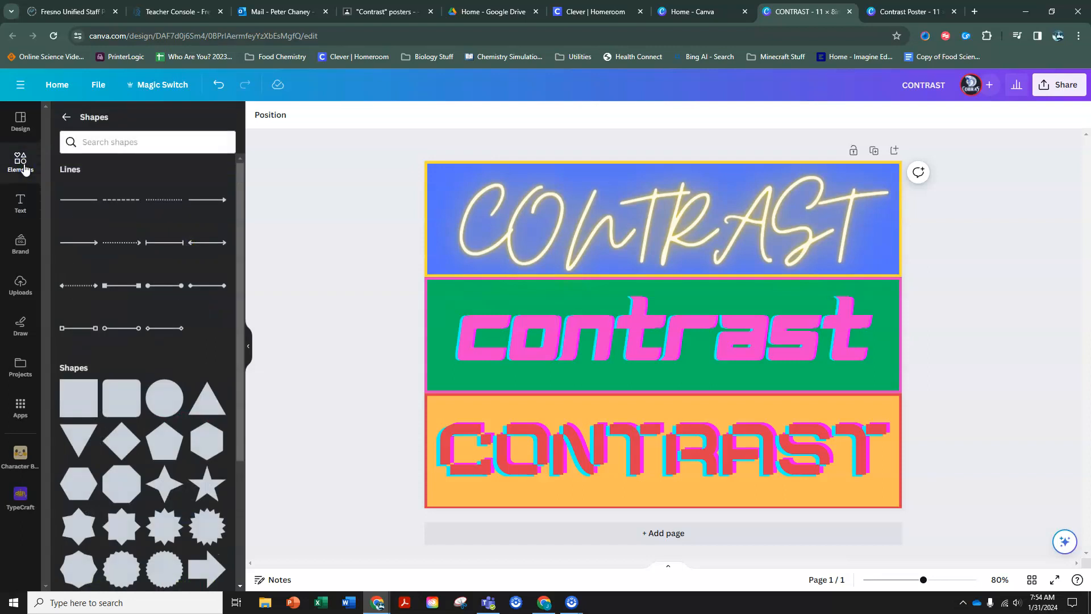
pyautogui.click(66, 116)
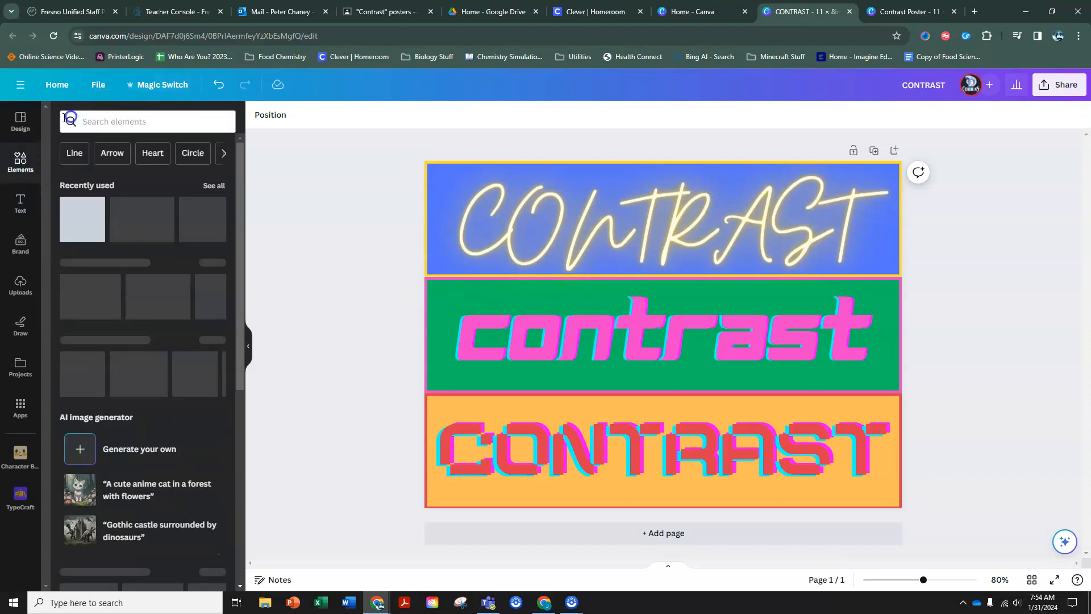
pyautogui.scroll(-5, 158, 327)
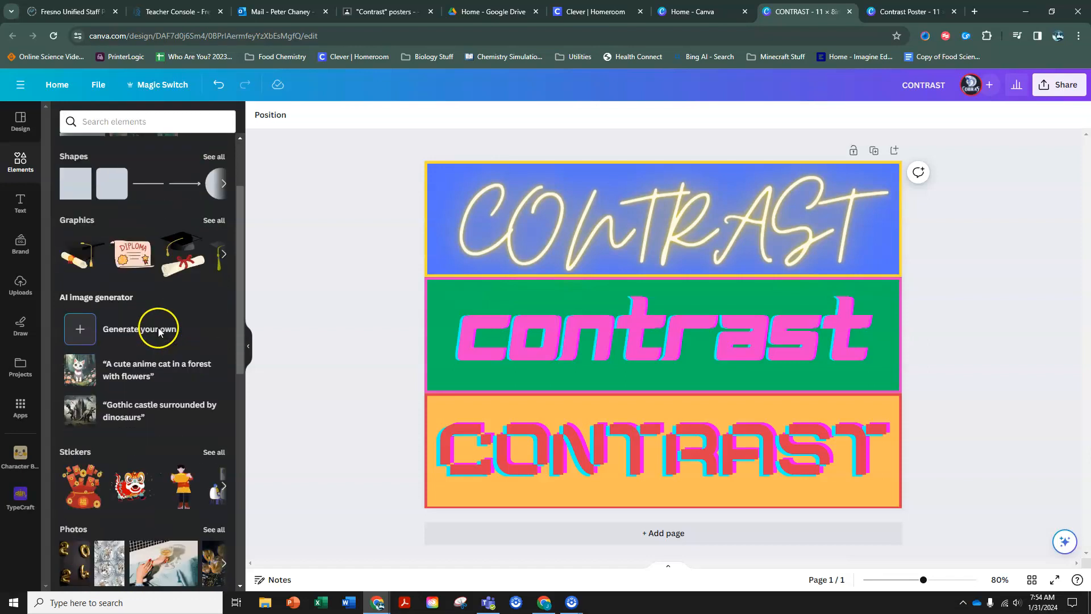
pyautogui.click(210, 276)
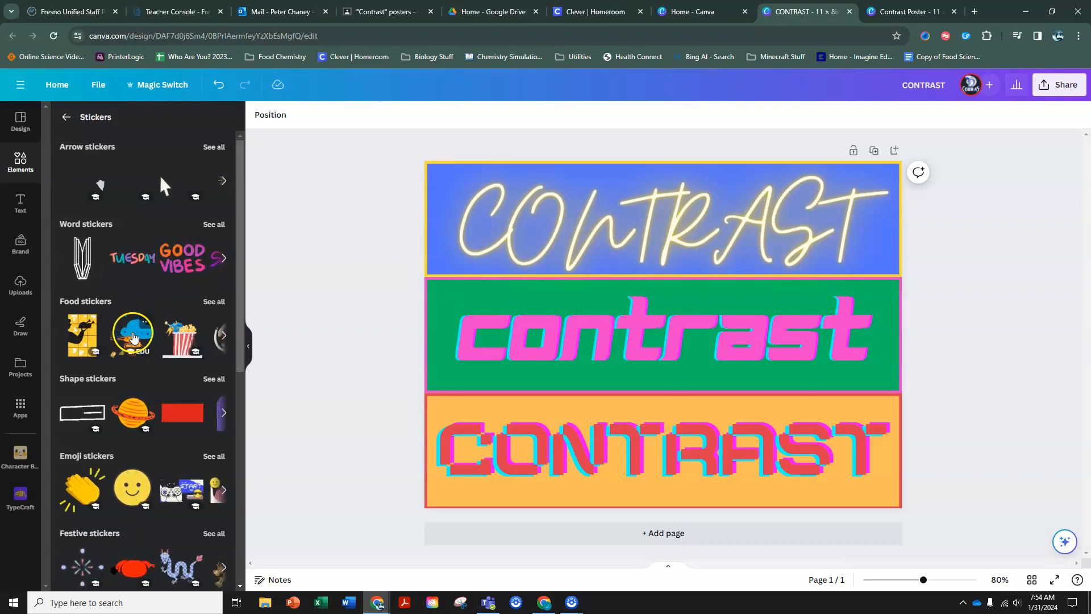
pyautogui.click(127, 347)
pyautogui.moveTo(522, 196); pyautogui.dragTo(849, 370)
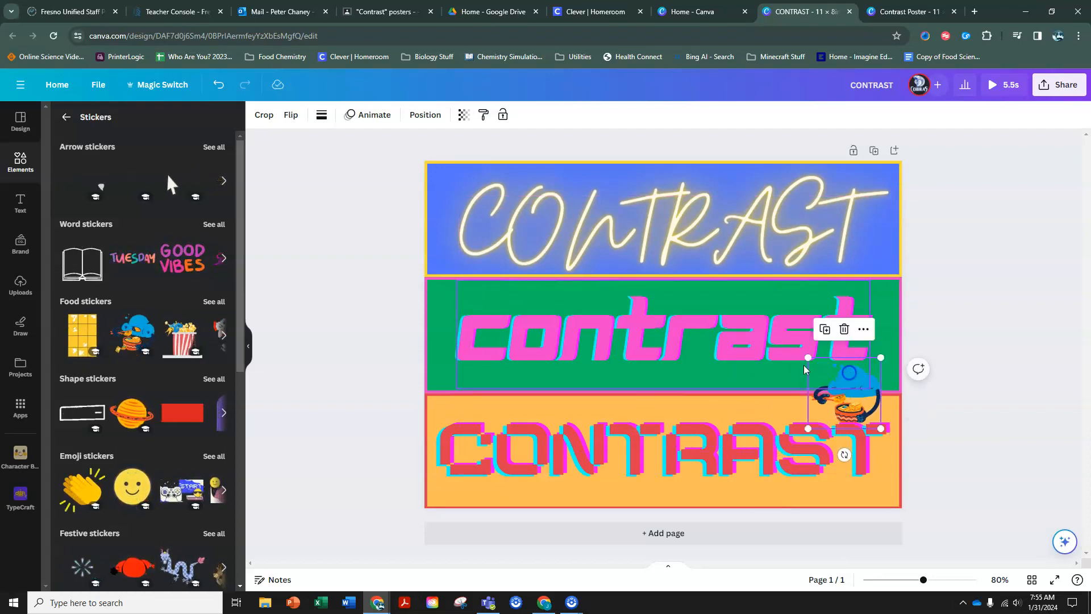
pyautogui.click(347, 247)
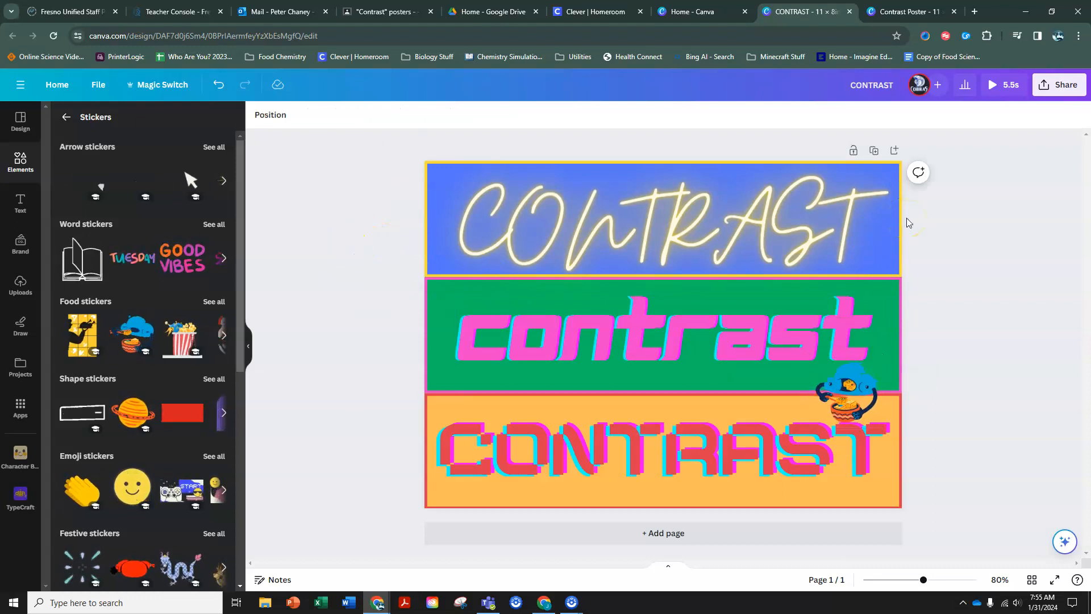
# - Set the design's collaboration link to Anyone with the link with Can edit access, and copy the link
pyautogui.click(1060, 87)
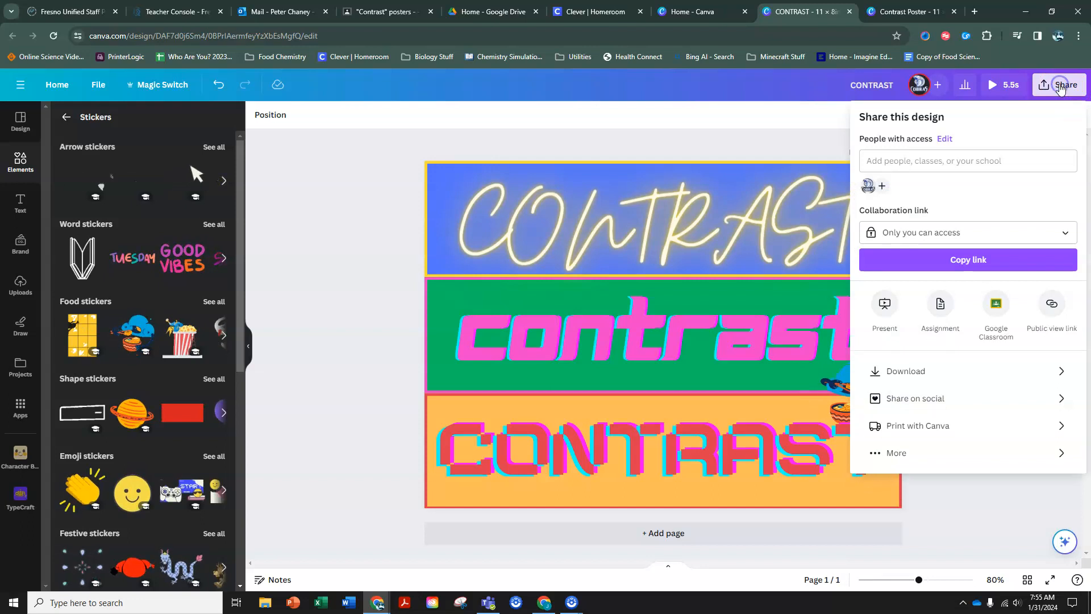
pyautogui.click(943, 233)
pyautogui.click(927, 366)
pyautogui.click(960, 266)
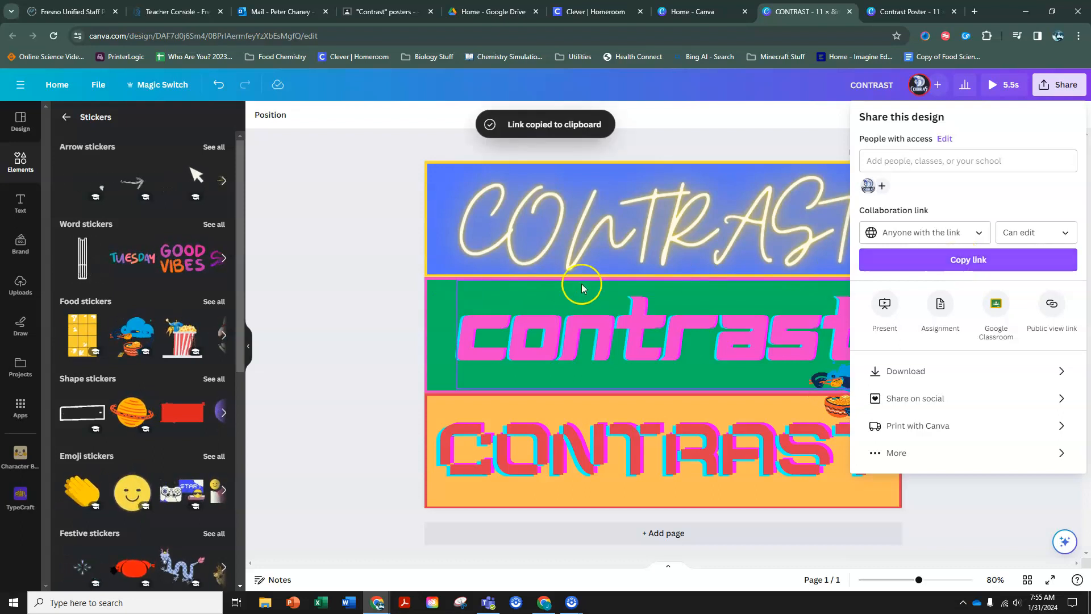
pyautogui.click(321, 246)
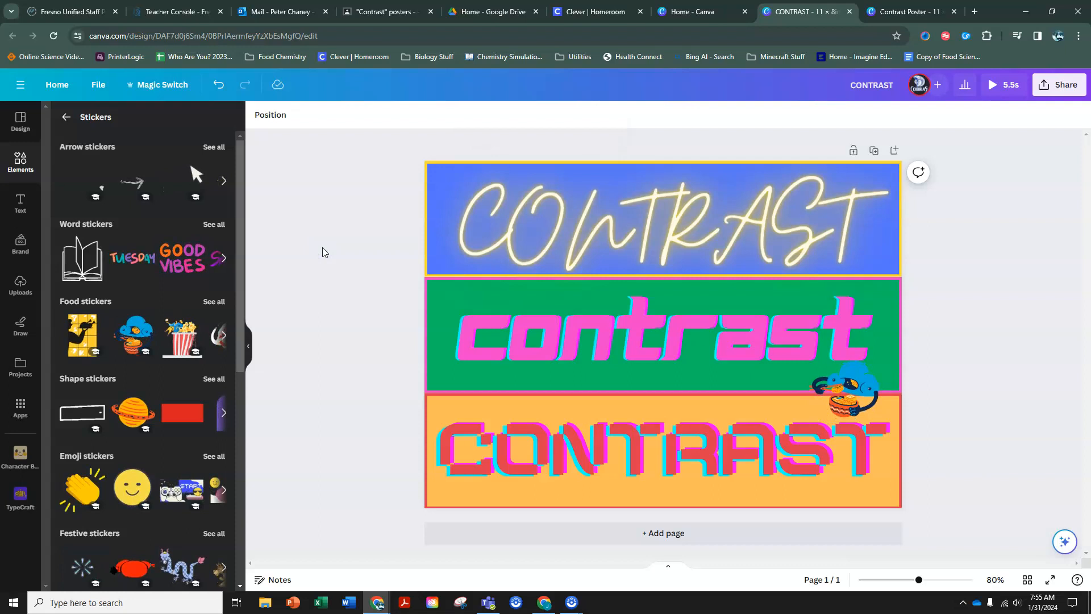